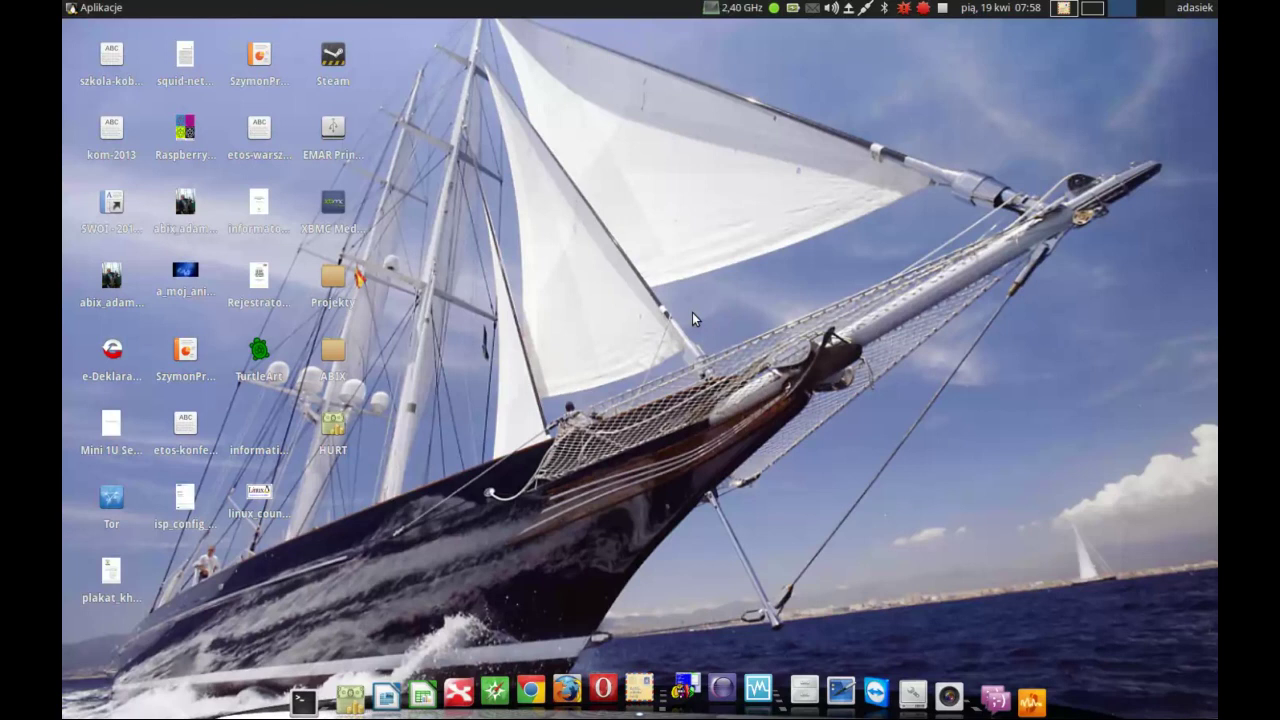
- Open the VirtualBox Manager, move its window aside, and start the Windows-i-SRU_Desktop machine
{"action": "left_click", "coordinate": [757, 680]}
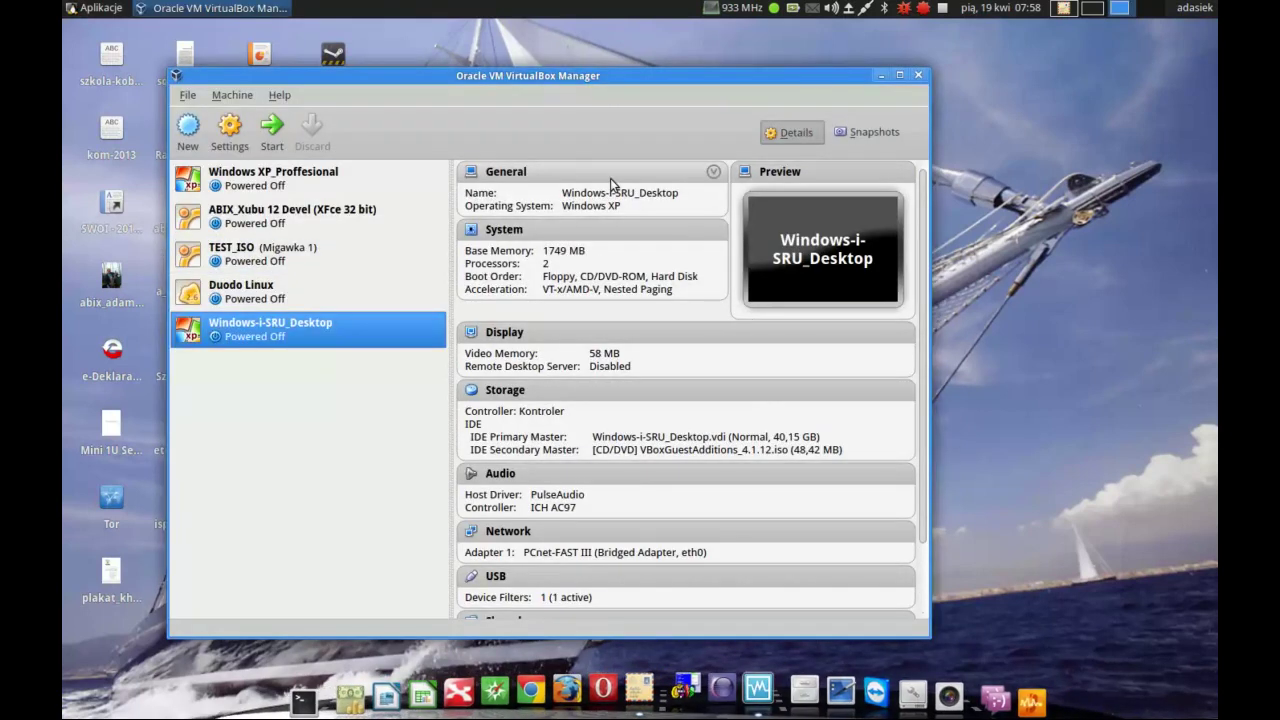
{"action": "left_click_drag", "start_coordinate": [692, 72], "coordinate": [904, 50]}
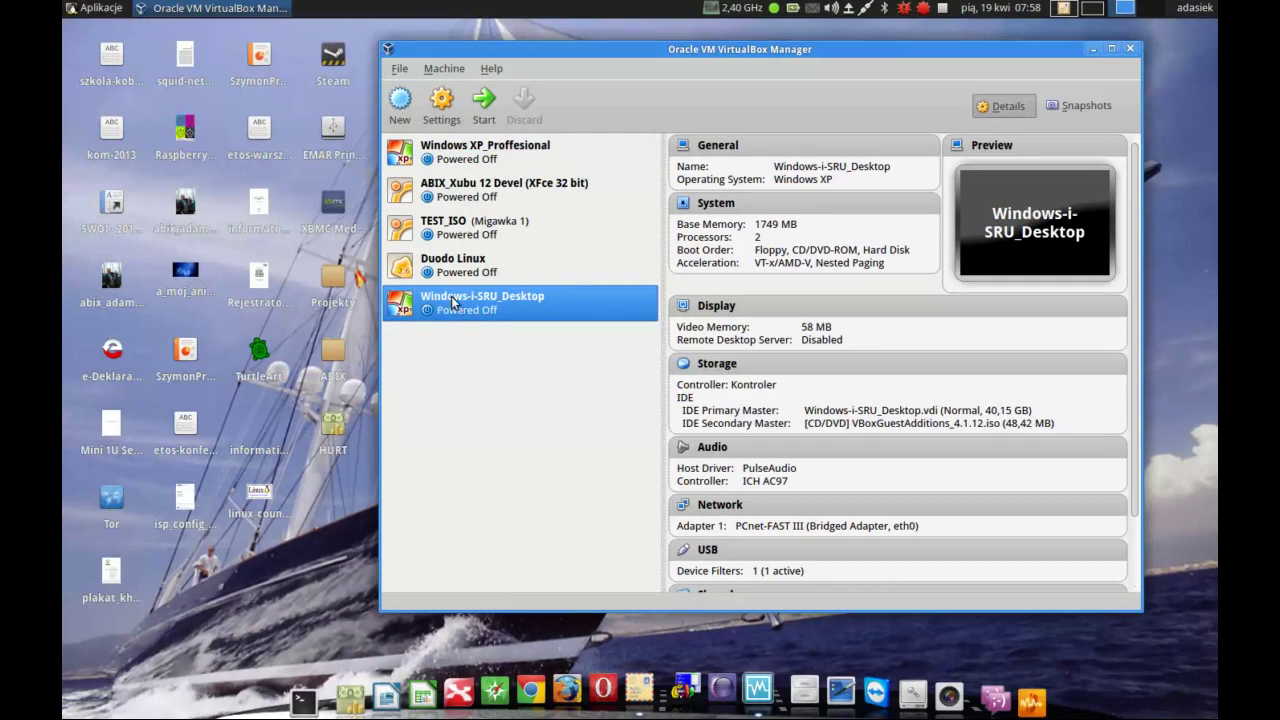
{"action": "left_click", "coordinate": [489, 109]}
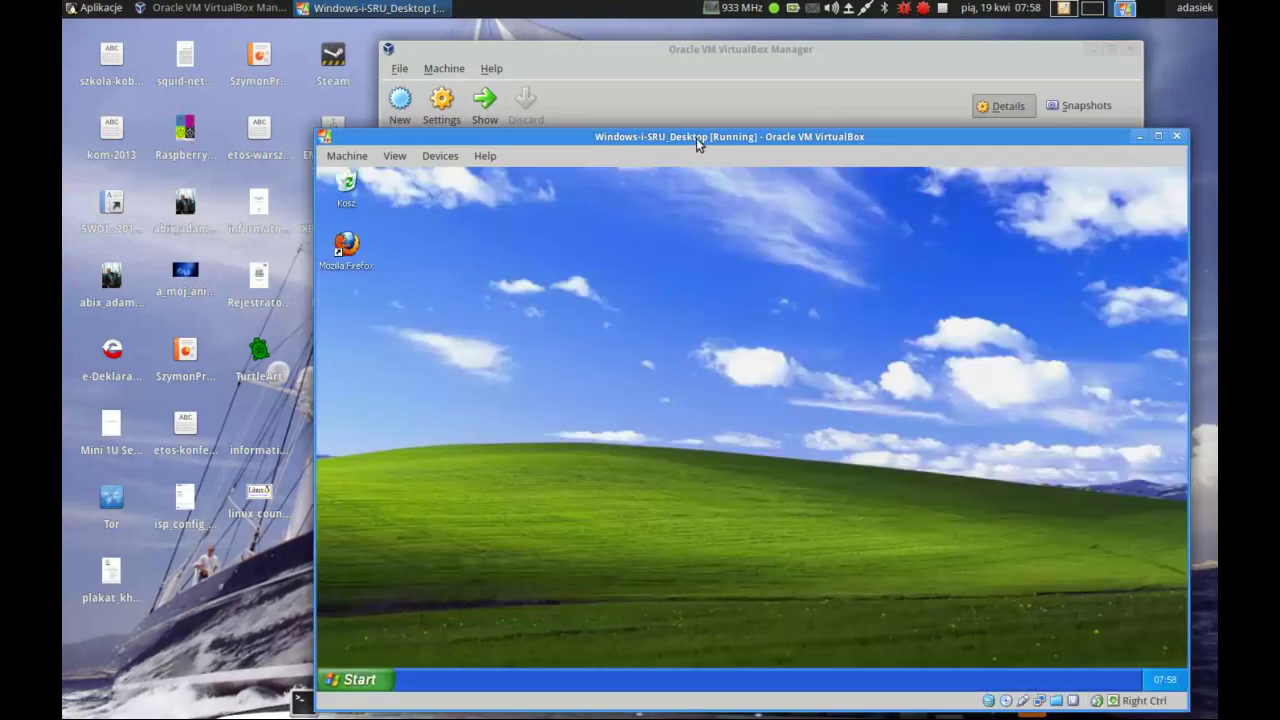
- Shut down the booted Windows XP guest via Start > Wyłącz komputer > Wyłącz
{"action": "left_click_drag", "start_coordinate": [696, 138], "coordinate": [518, 82]}
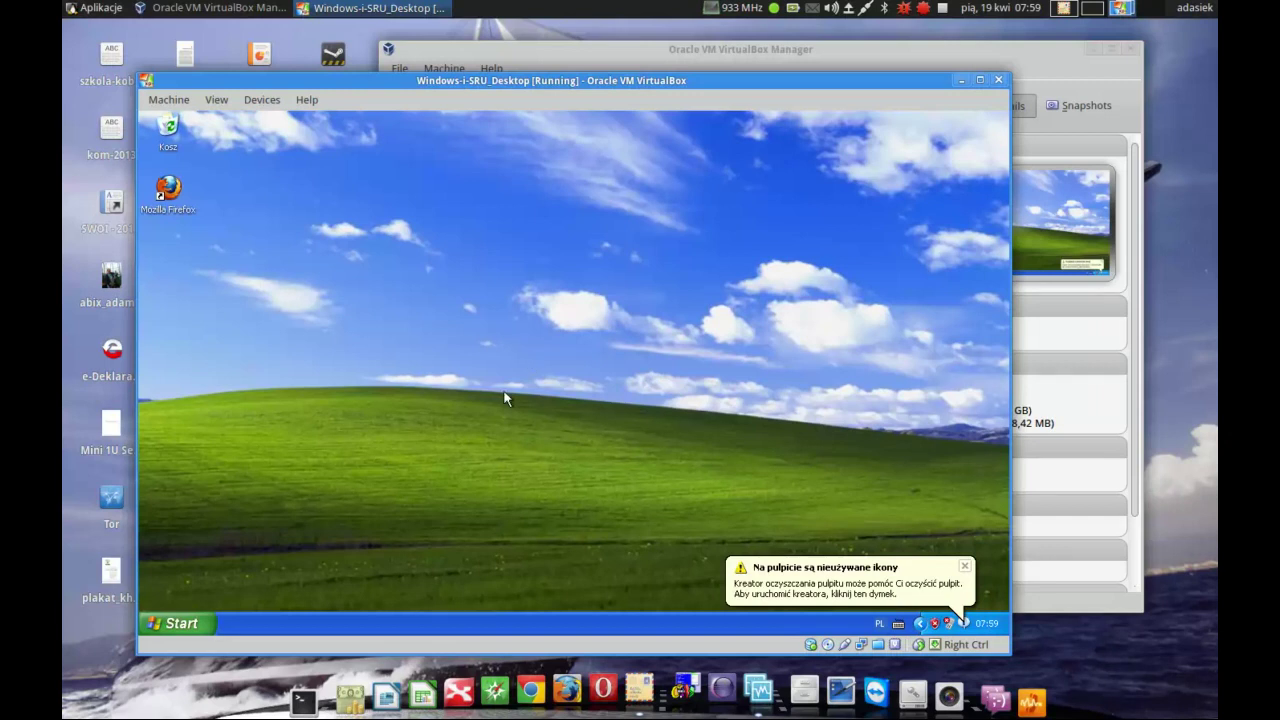
{"action": "left_click", "coordinate": [195, 624]}
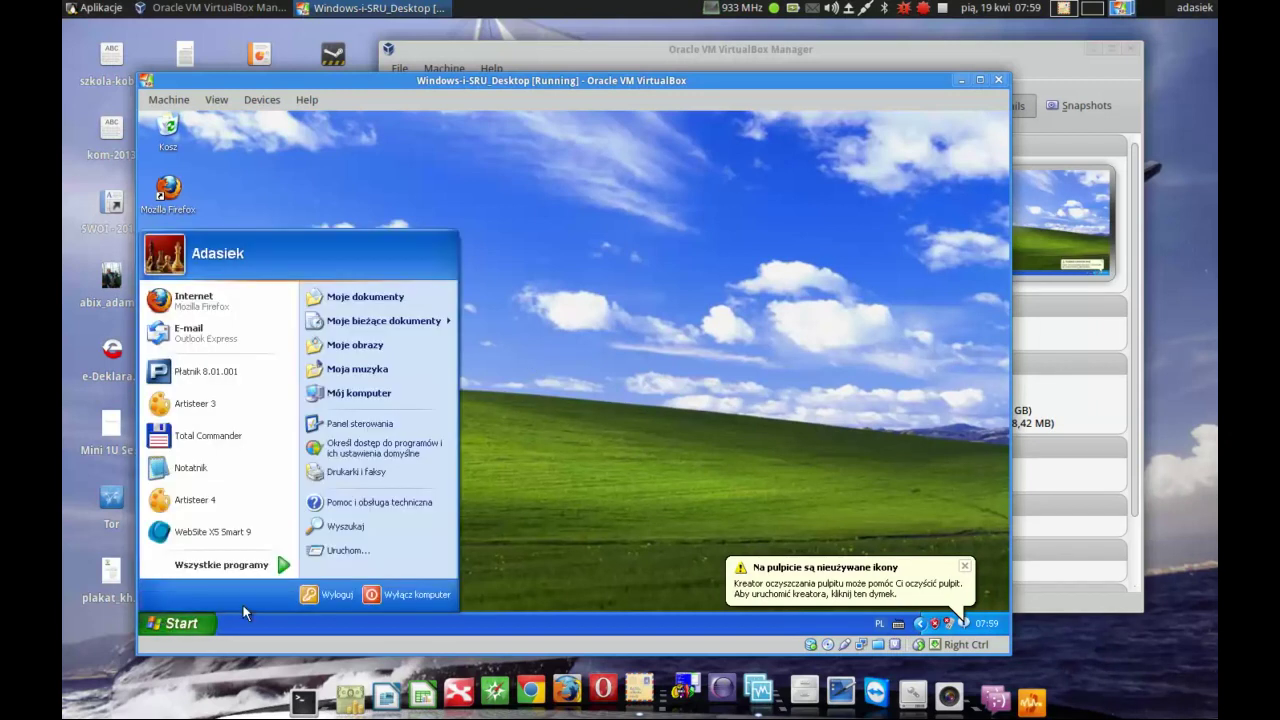
{"action": "left_click", "coordinate": [380, 600]}
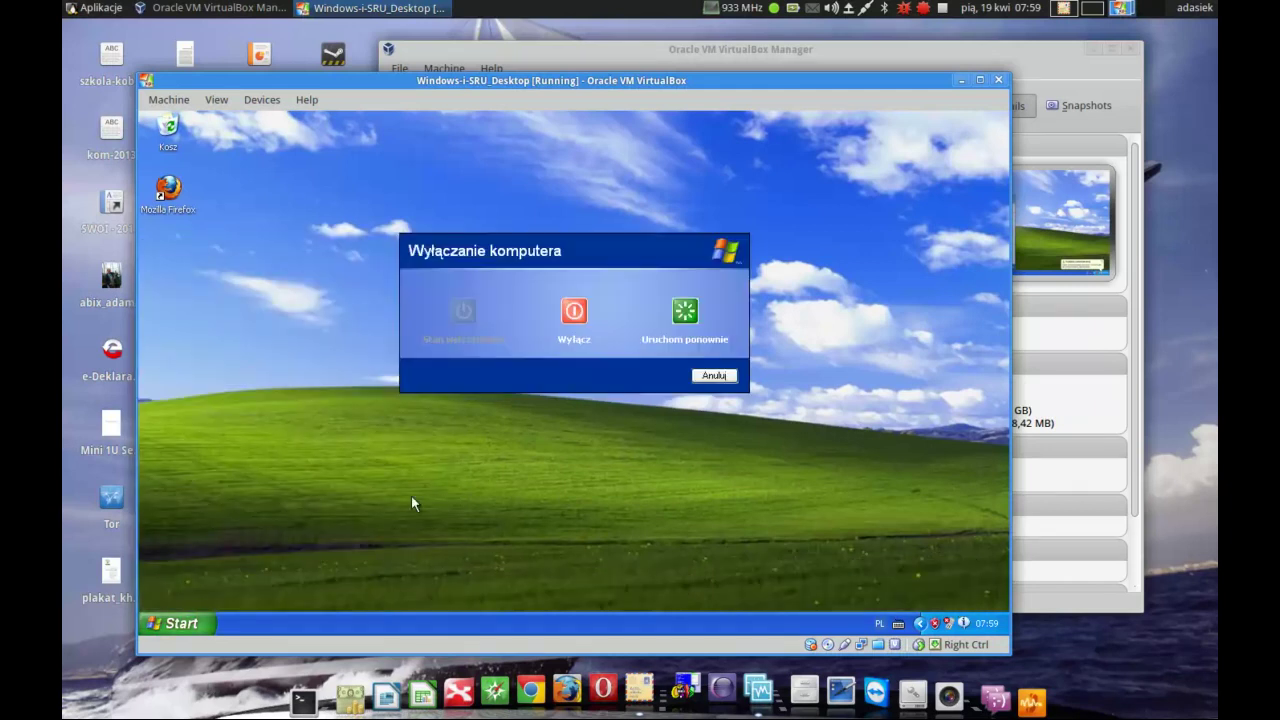
{"action": "left_click", "coordinate": [574, 313]}
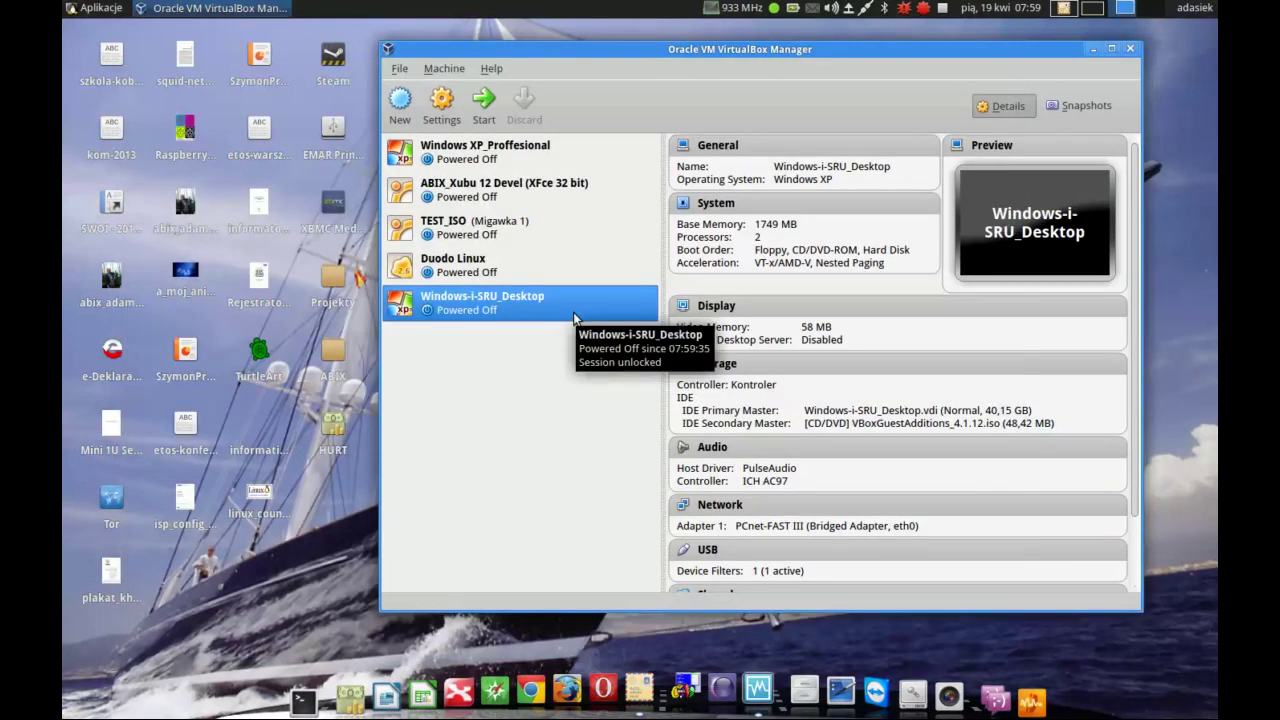
- In the machine's Storage settings, load SRU_Desktop_2.04.iso into the CD/DVD drive
{"action": "left_click", "coordinate": [434, 113]}
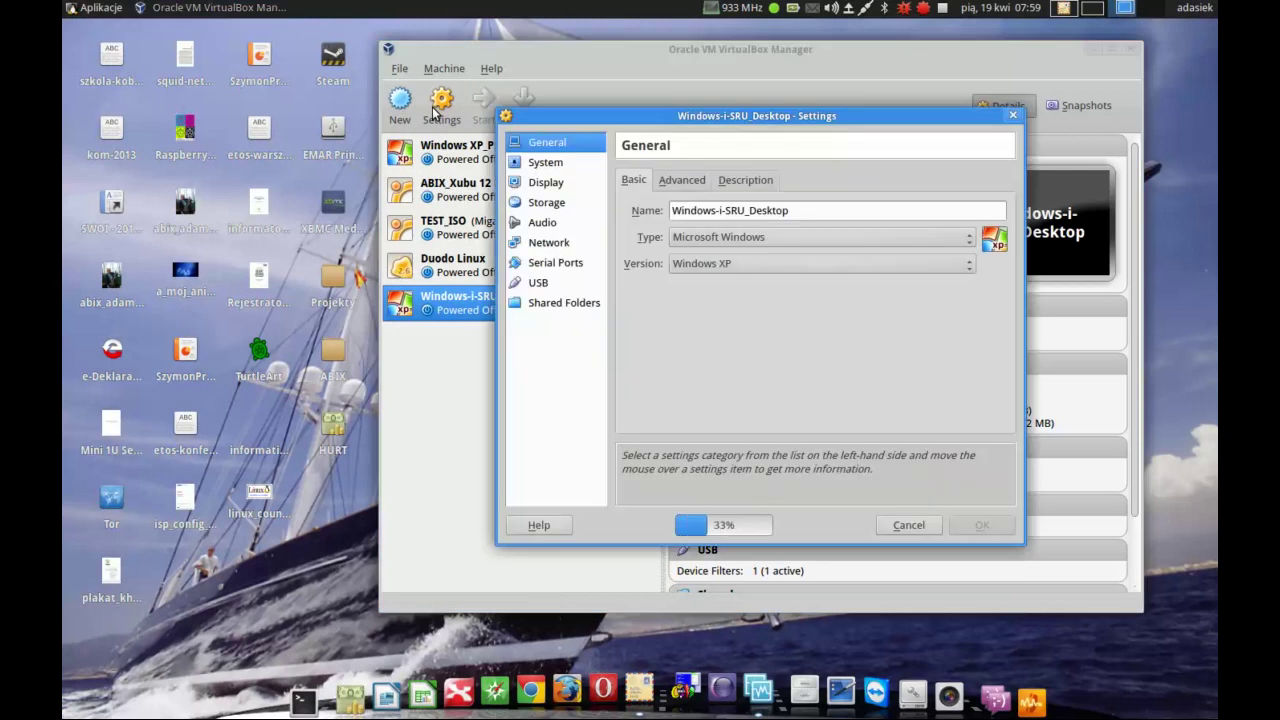
{"action": "left_click", "coordinate": [528, 205]}
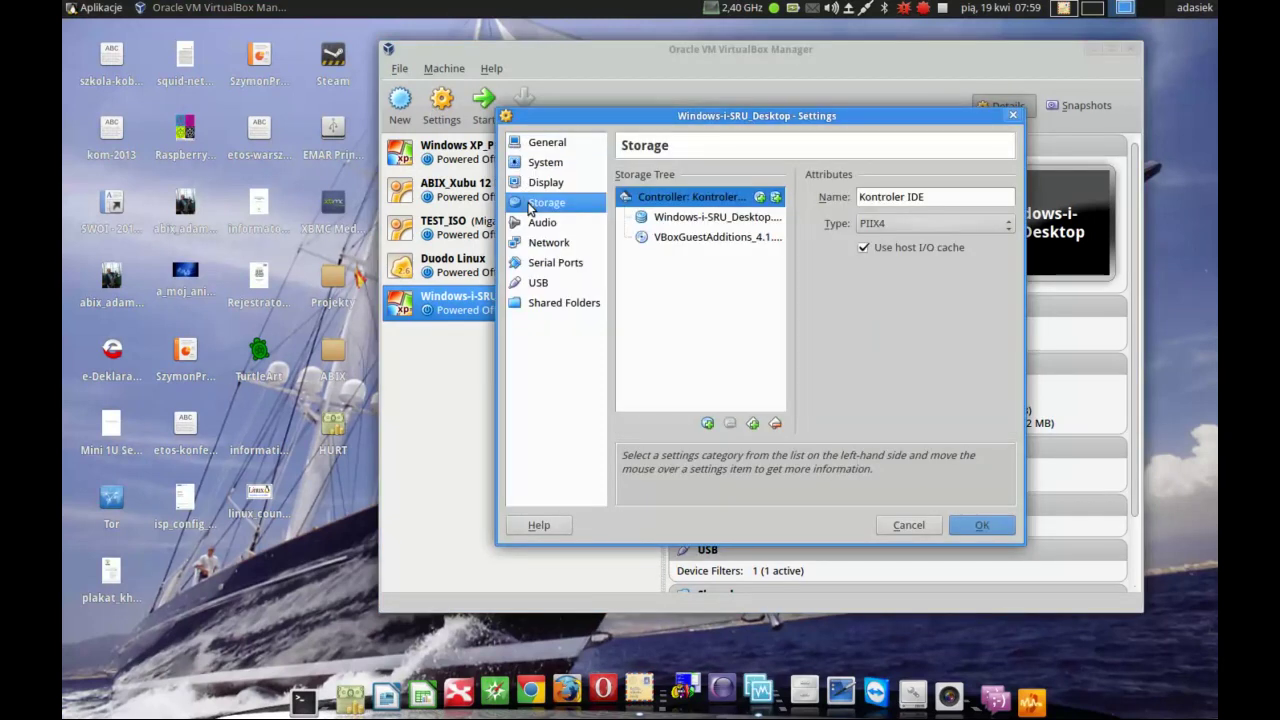
{"action": "left_click", "coordinate": [672, 237]}
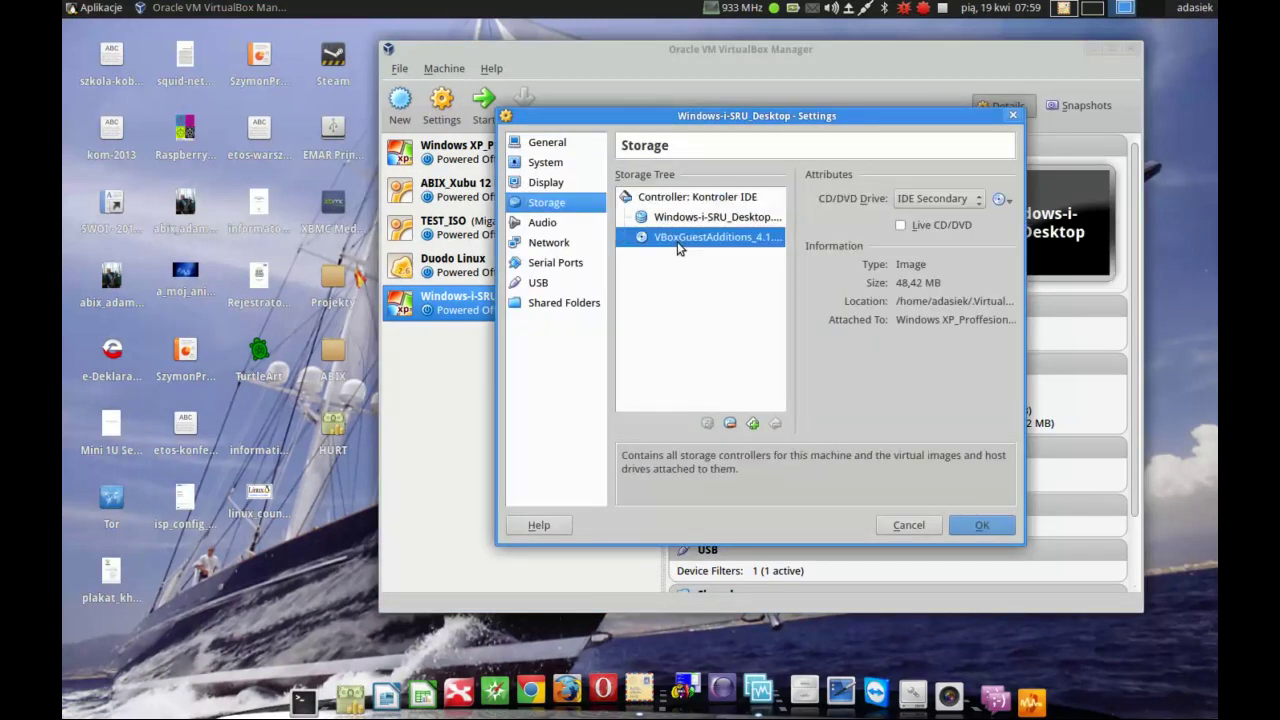
{"action": "left_click", "coordinate": [1003, 200]}
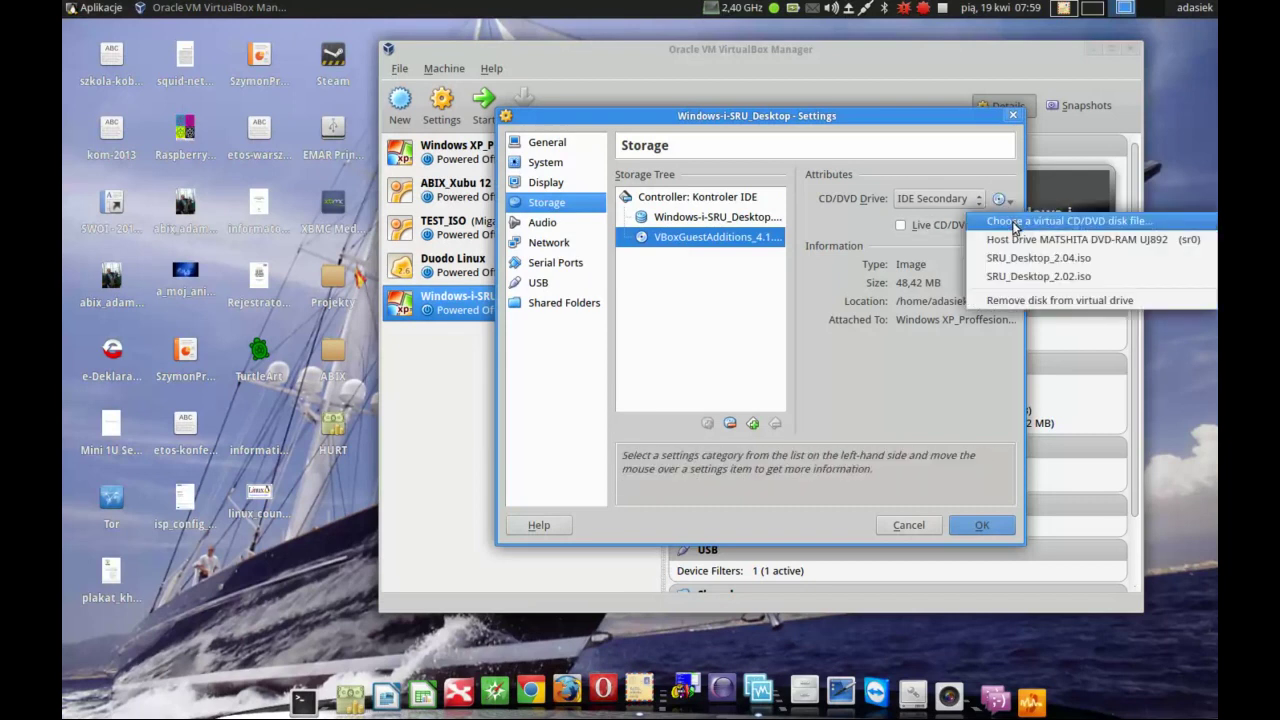
{"action": "left_click", "coordinate": [1008, 222]}
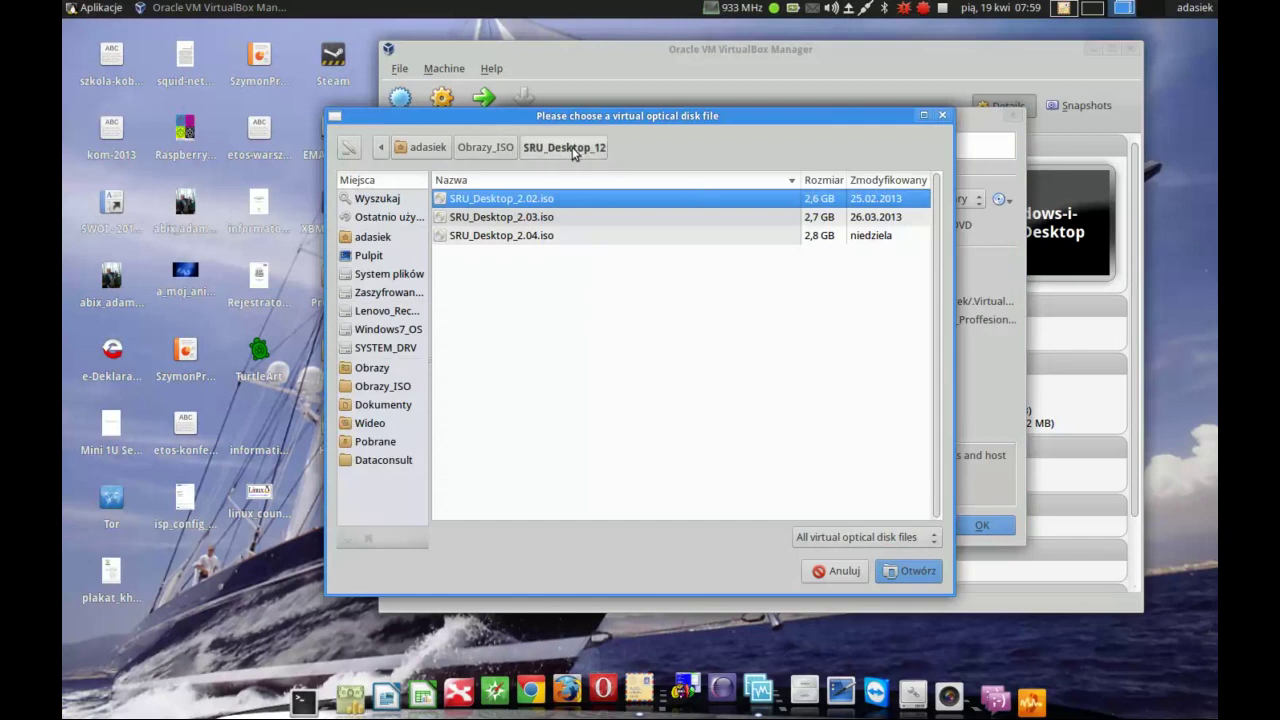
{"action": "left_click", "coordinate": [540, 235]}
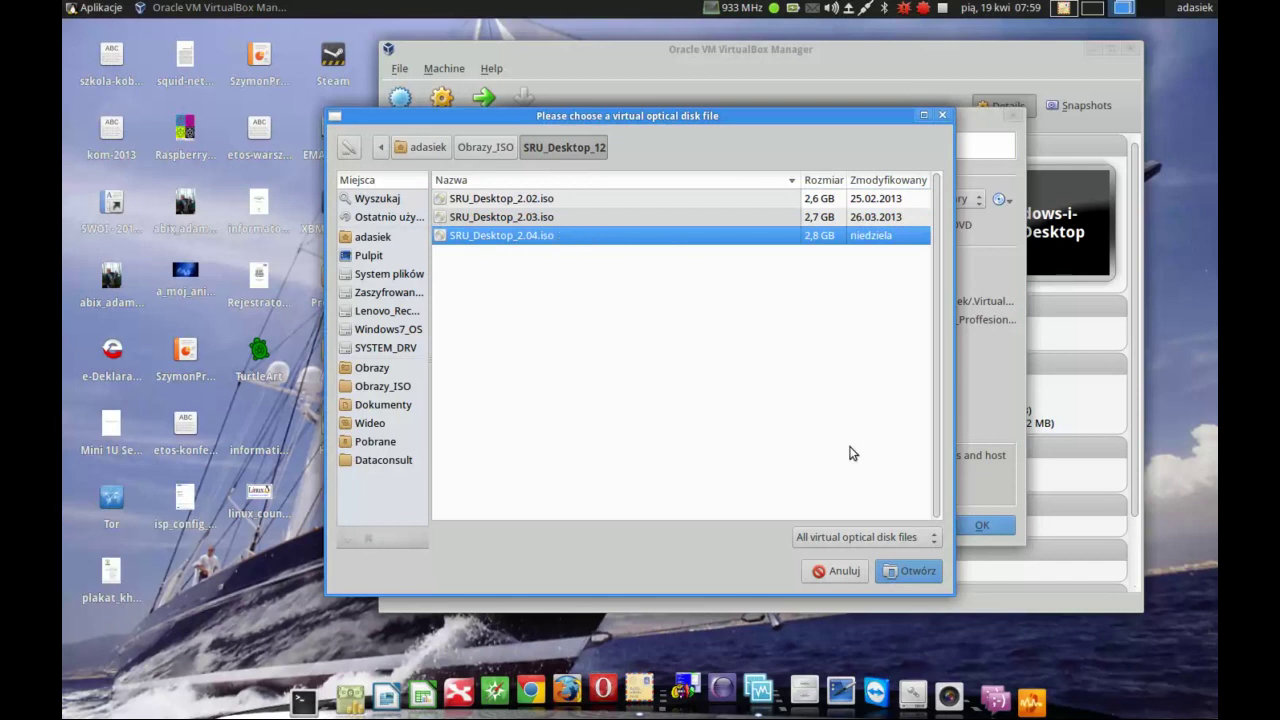
{"action": "left_click", "coordinate": [910, 570]}
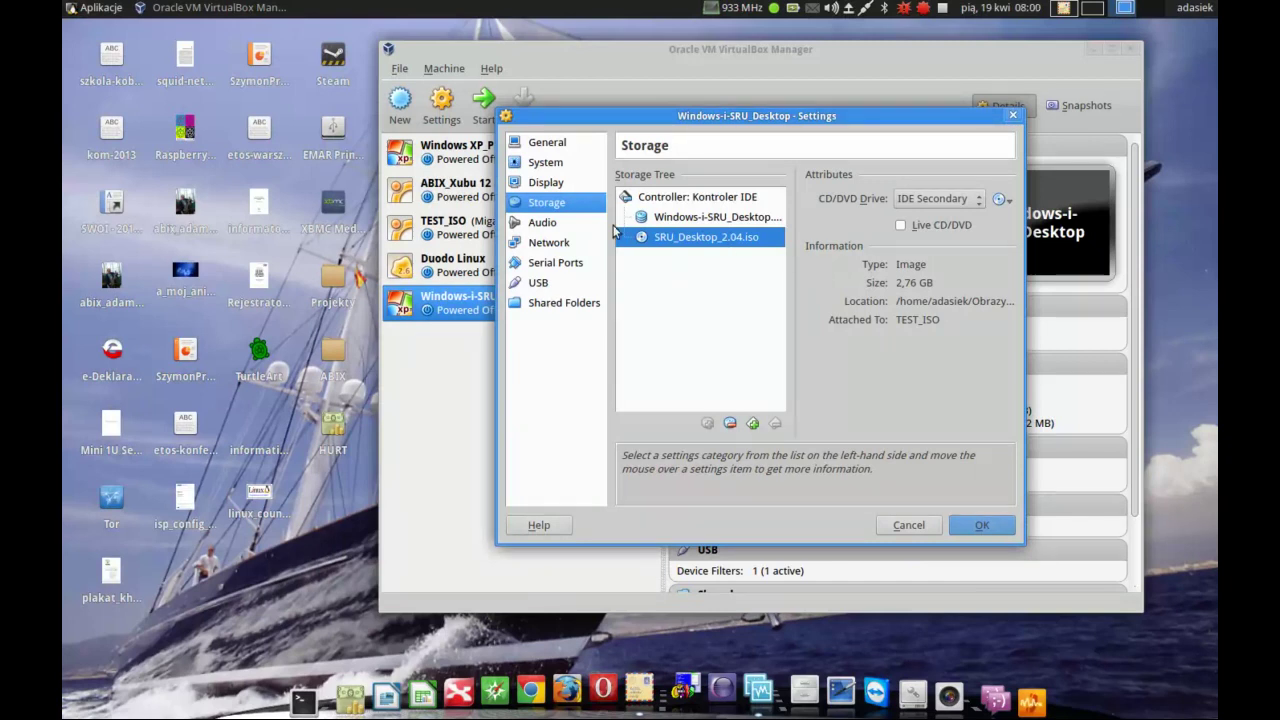
{"action": "left_click", "coordinate": [554, 165]}
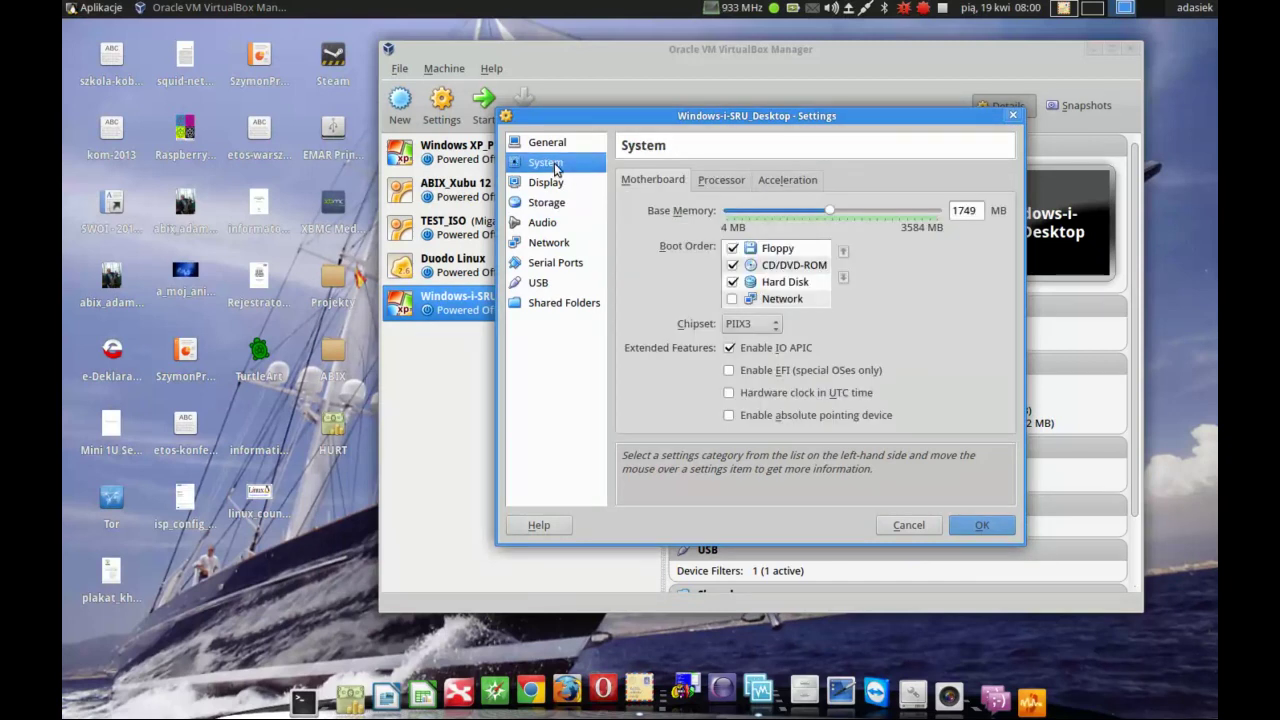
- Check that the Motherboard boot order puts CD/DVD-ROM above Hard Disk, then save the settings
{"action": "mouse_move", "coordinate": [790, 270]}
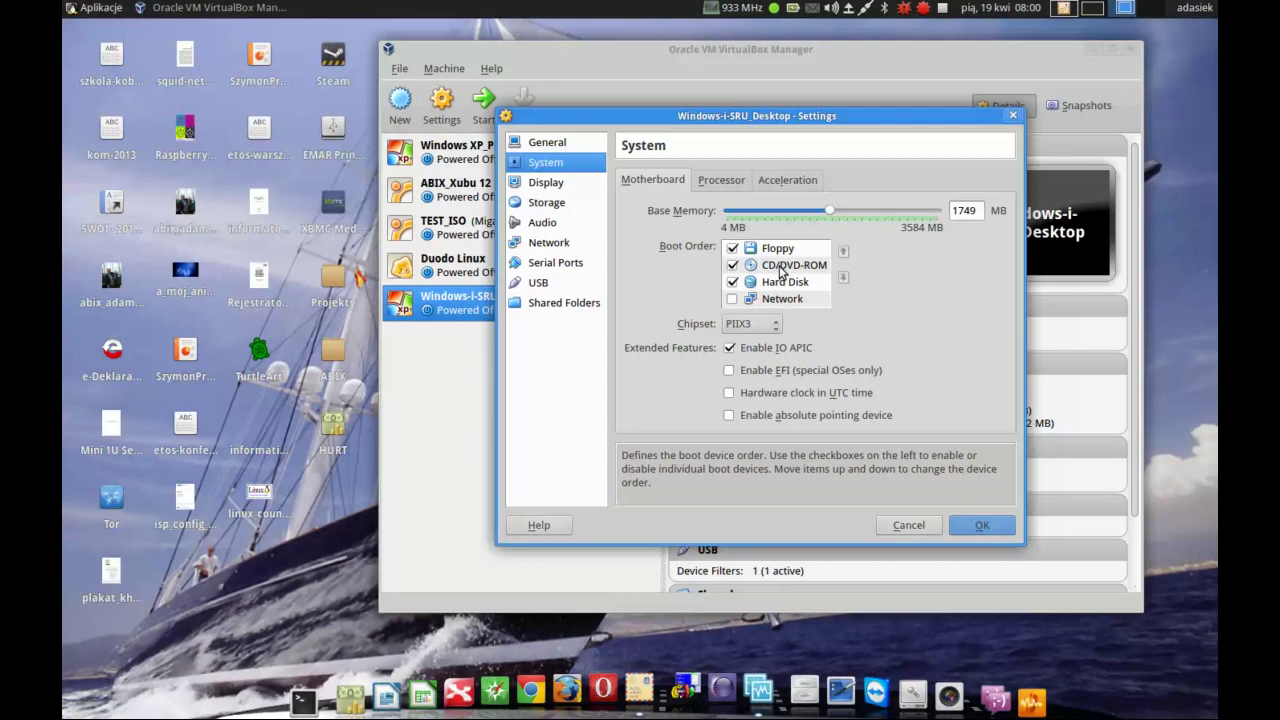
{"action": "left_click", "coordinate": [982, 525]}
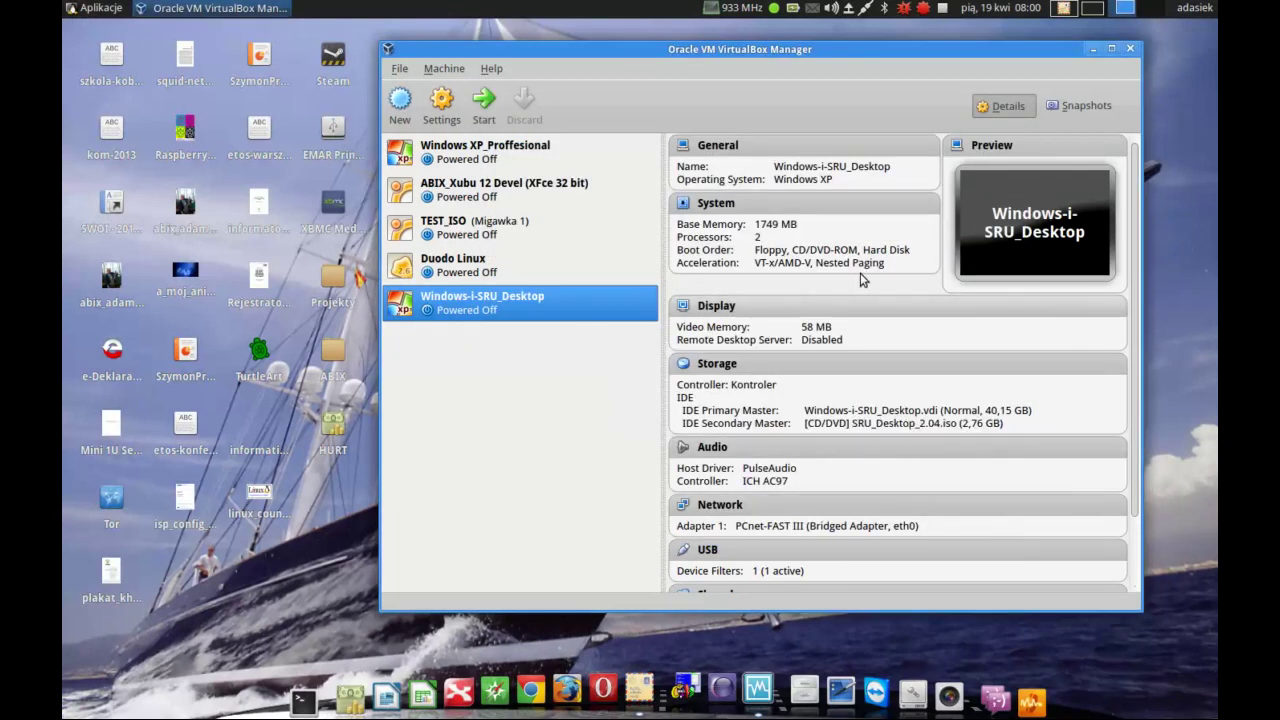
- Start the VM from the SRU disc and boot its 'instaluj' menu entry
{"action": "left_click", "coordinate": [490, 104]}
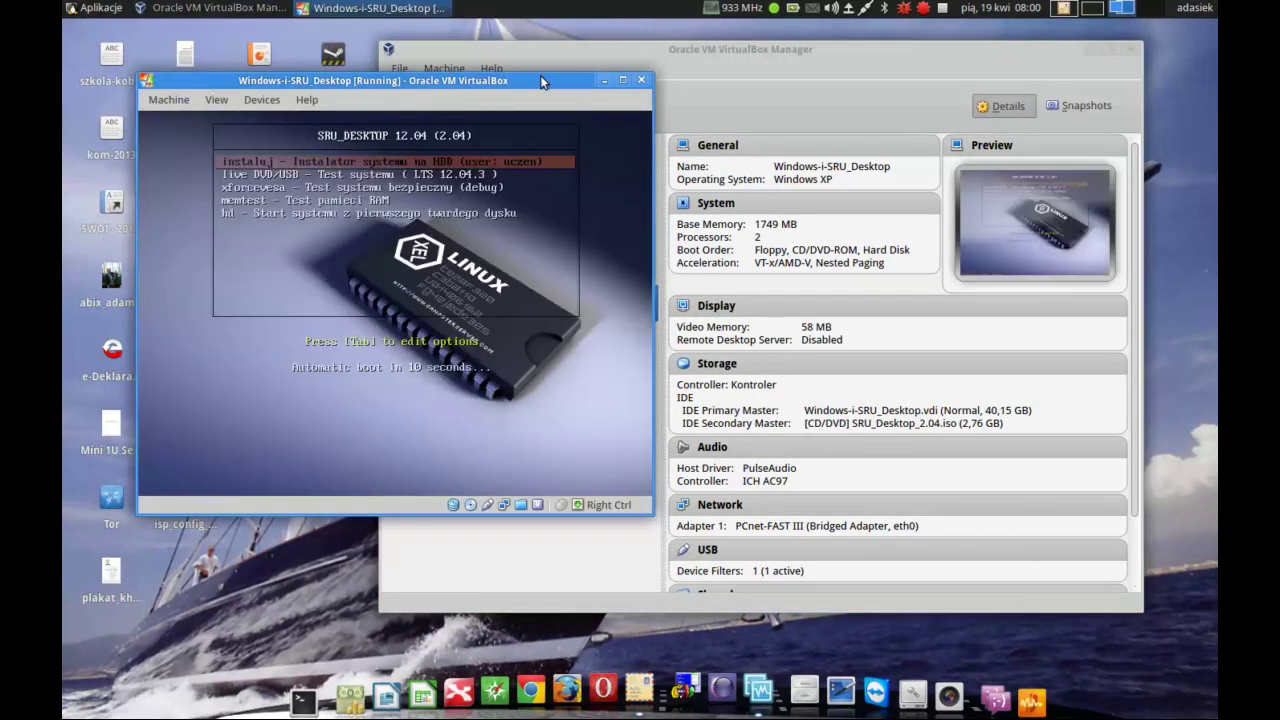
{"action": "key", "text": "Down"}
{"action": "key", "text": "Up"}
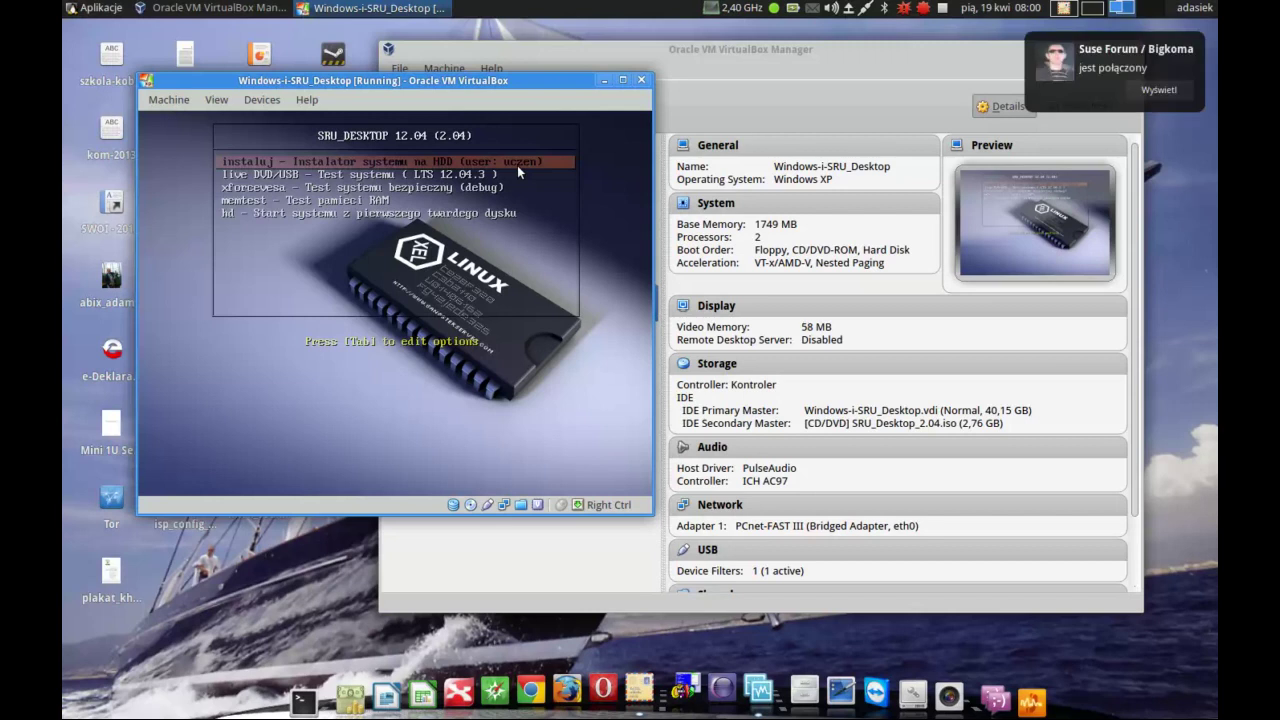
{"action": "key", "text": "Return"}
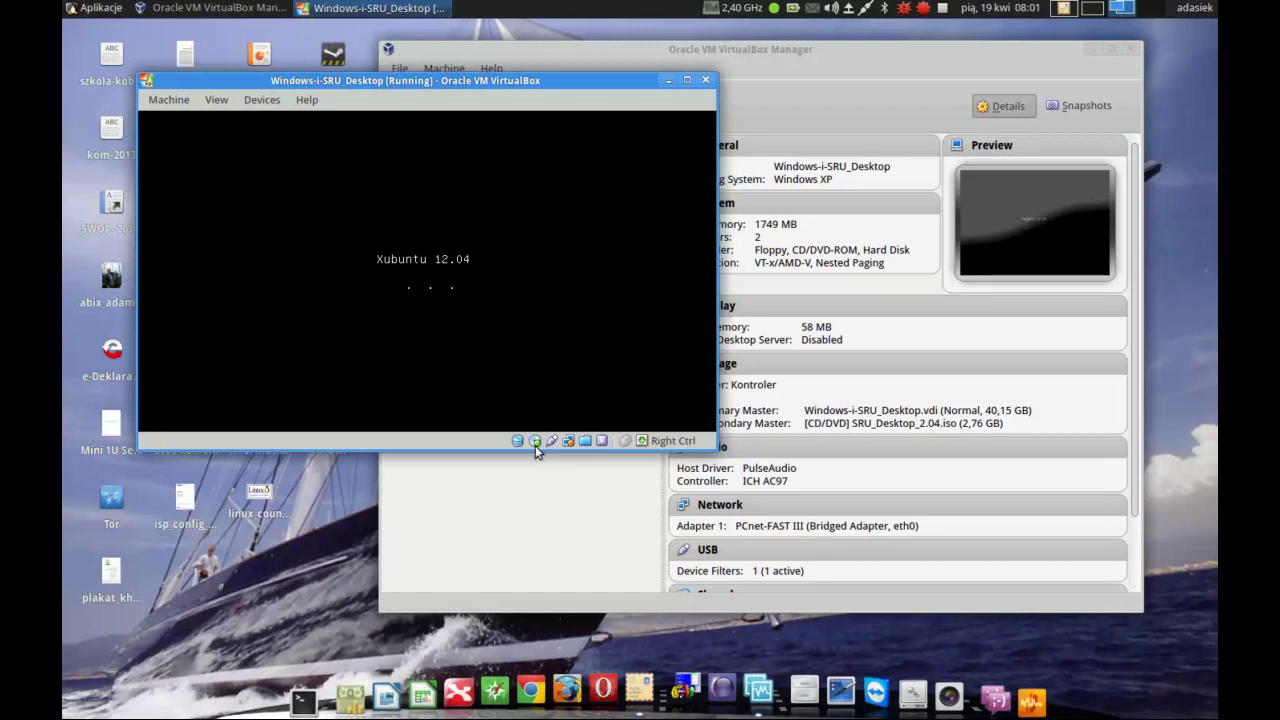
{"action": "mouse_move", "coordinate": [535, 445]}
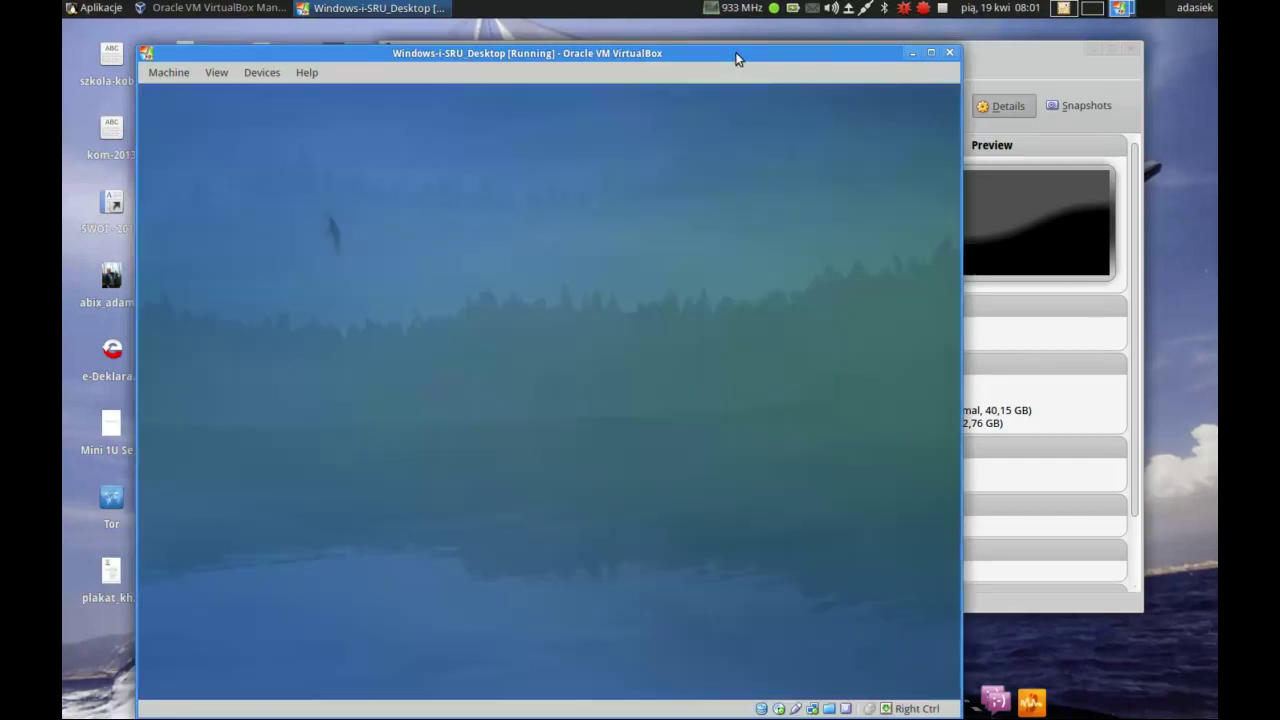
- Reposition the VM window while the installer loads its Welcome language page
{"action": "left_click_drag", "start_coordinate": [736, 58], "coordinate": [770, 42]}
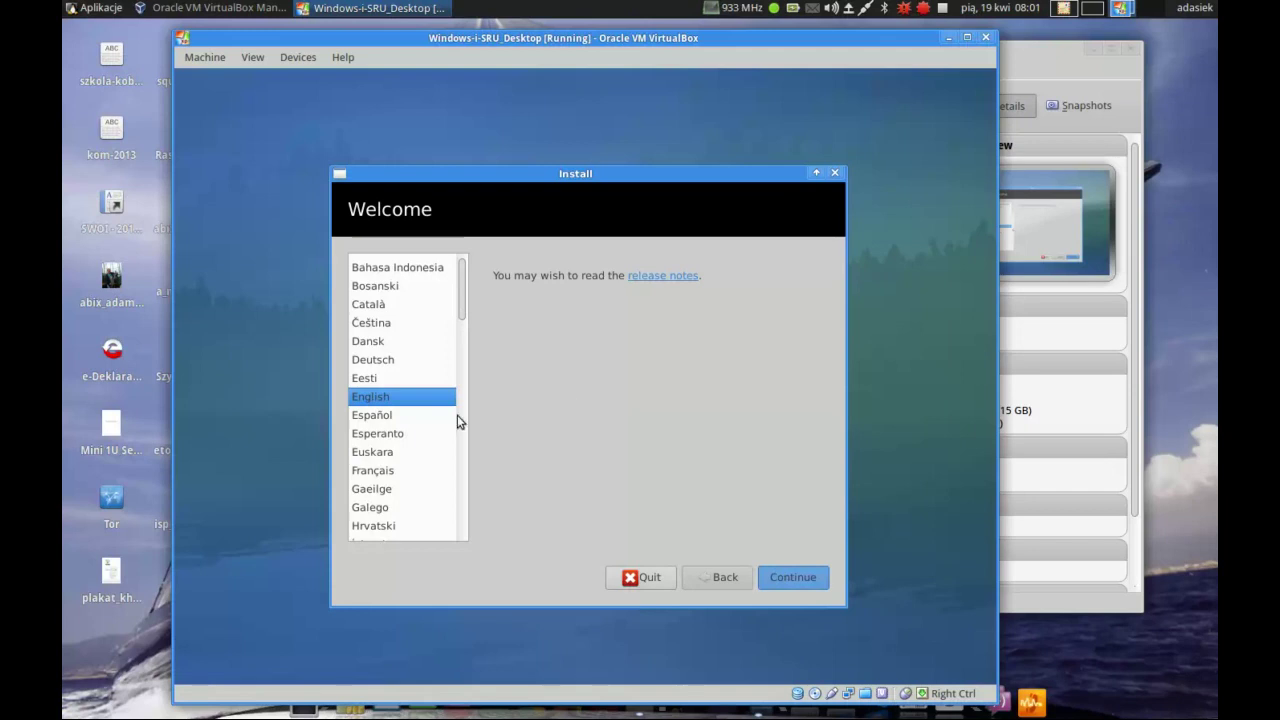
- Choose Polski as the installer language and continue to the preparation checklist
{"action": "scroll", "coordinate": [455, 446], "scroll_direction": "down", "scroll_amount": 5}
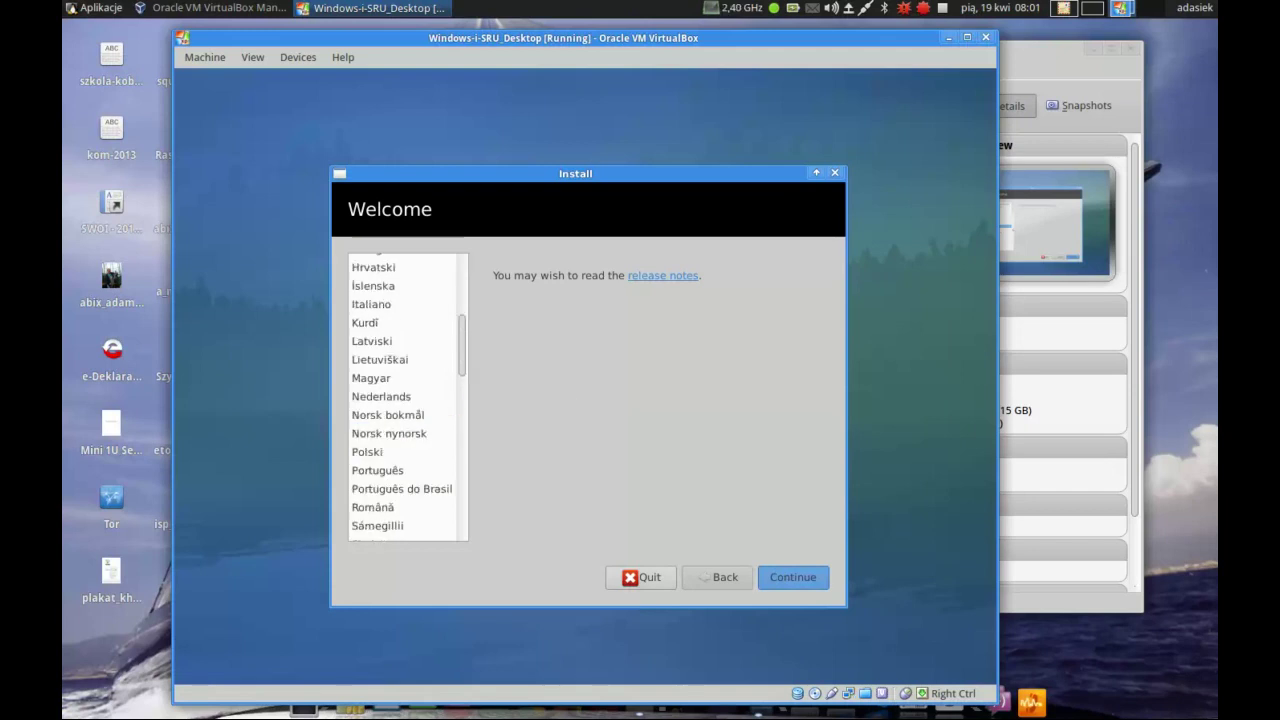
{"action": "left_click", "coordinate": [390, 452]}
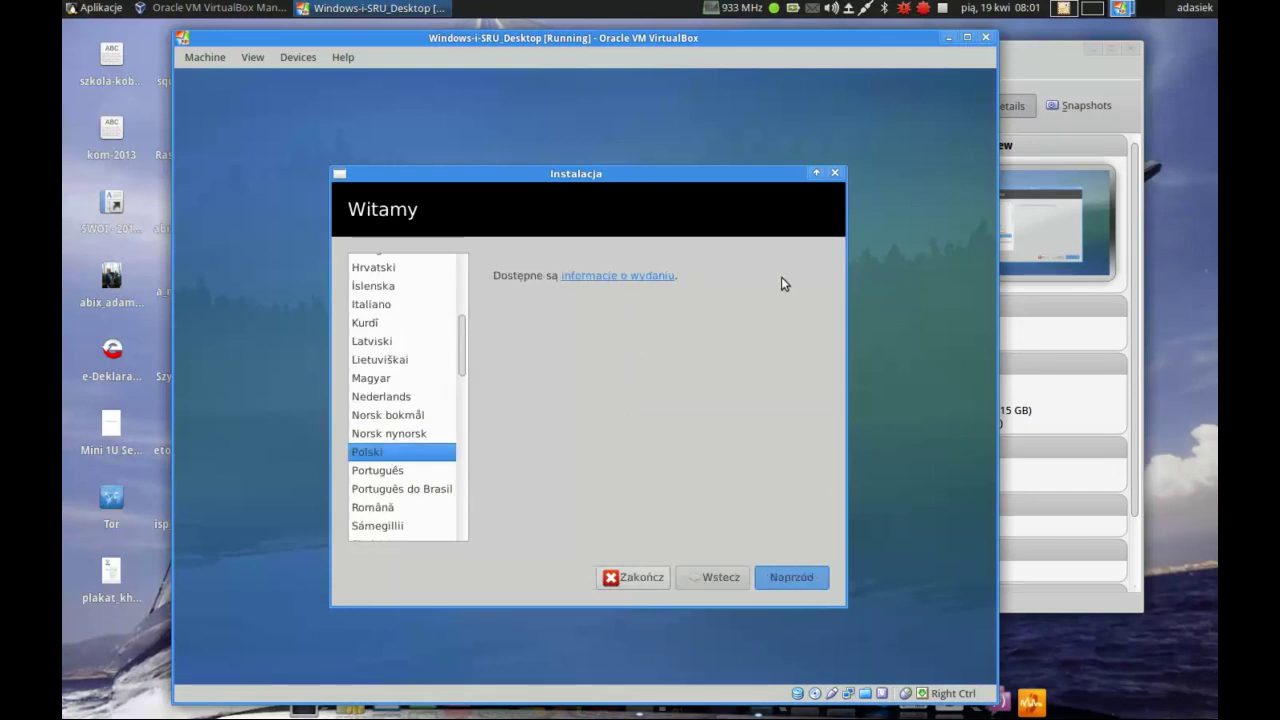
{"action": "left_click", "coordinate": [801, 580]}
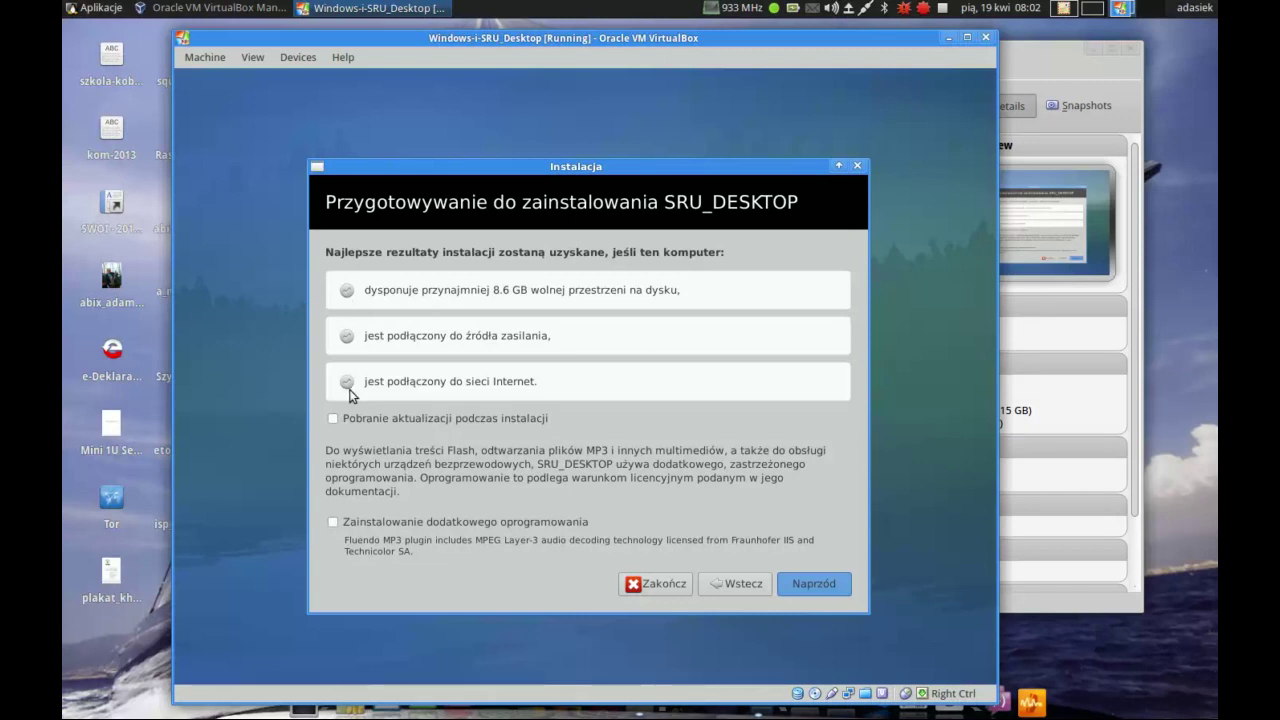
- Continue past the preparation checklist with both checkboxes left unticked
{"action": "left_click", "coordinate": [841, 584]}
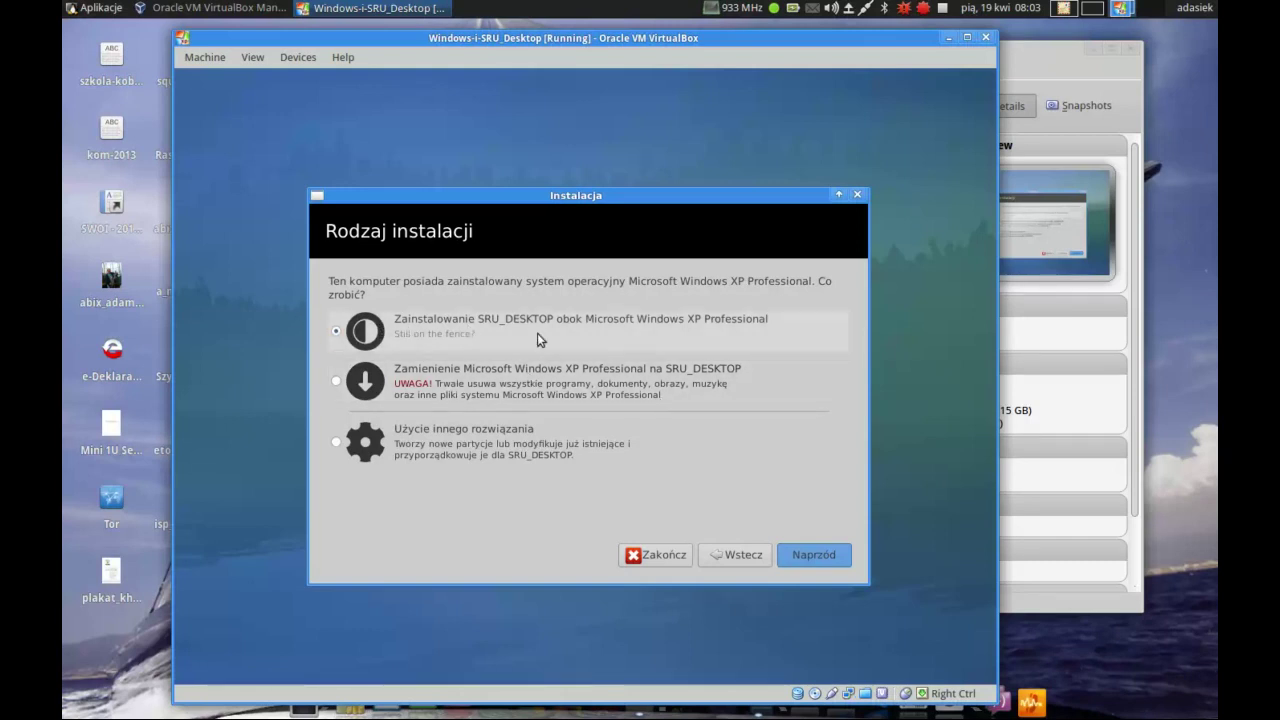
- Install alongside Windows XP, splitting the disk into 27.6 GB and 15.5 GB partitions
{"action": "left_click", "coordinate": [810, 556]}
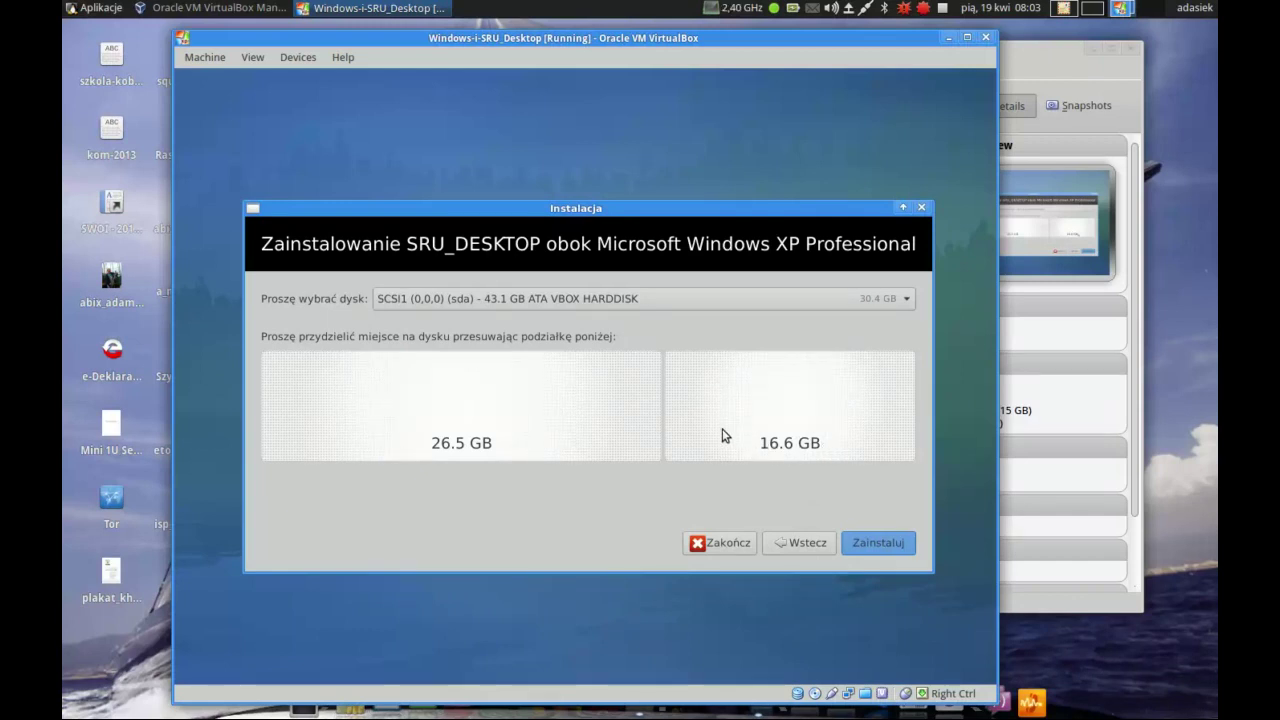
{"action": "left_click_drag", "start_coordinate": [664, 404], "coordinate": [730, 398]}
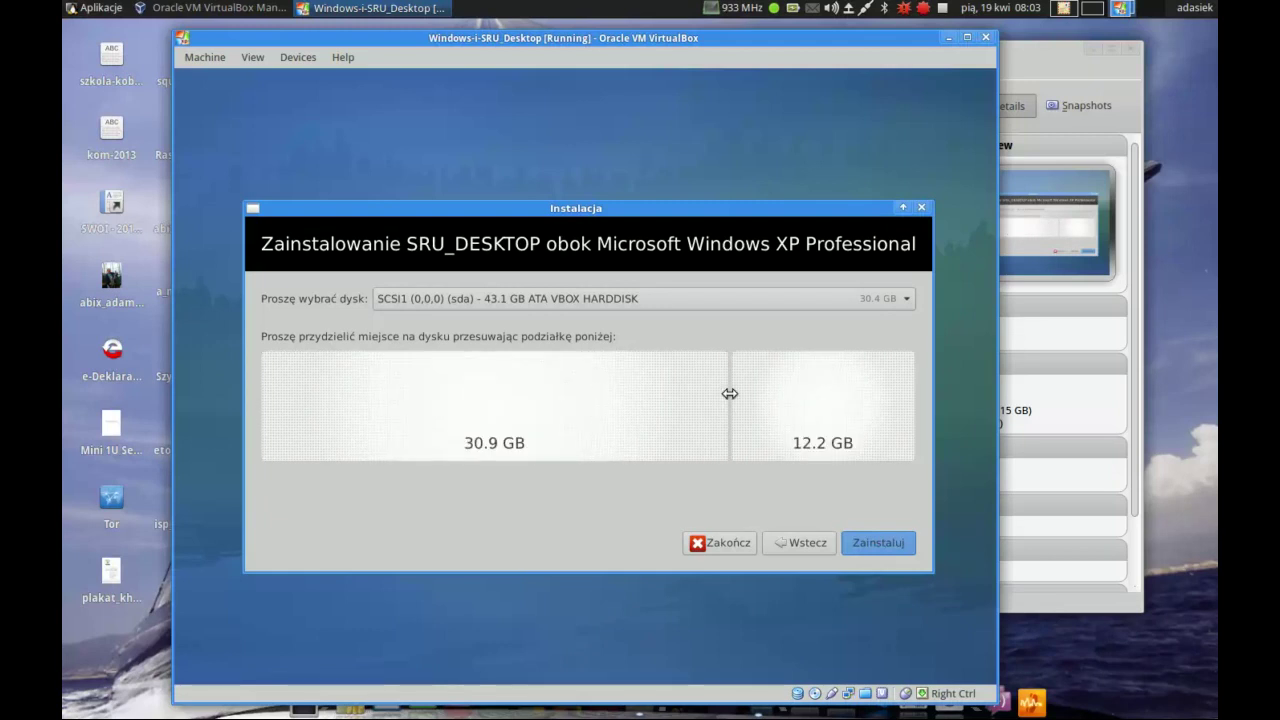
{"action": "left_click_drag", "start_coordinate": [730, 394], "coordinate": [679, 409]}
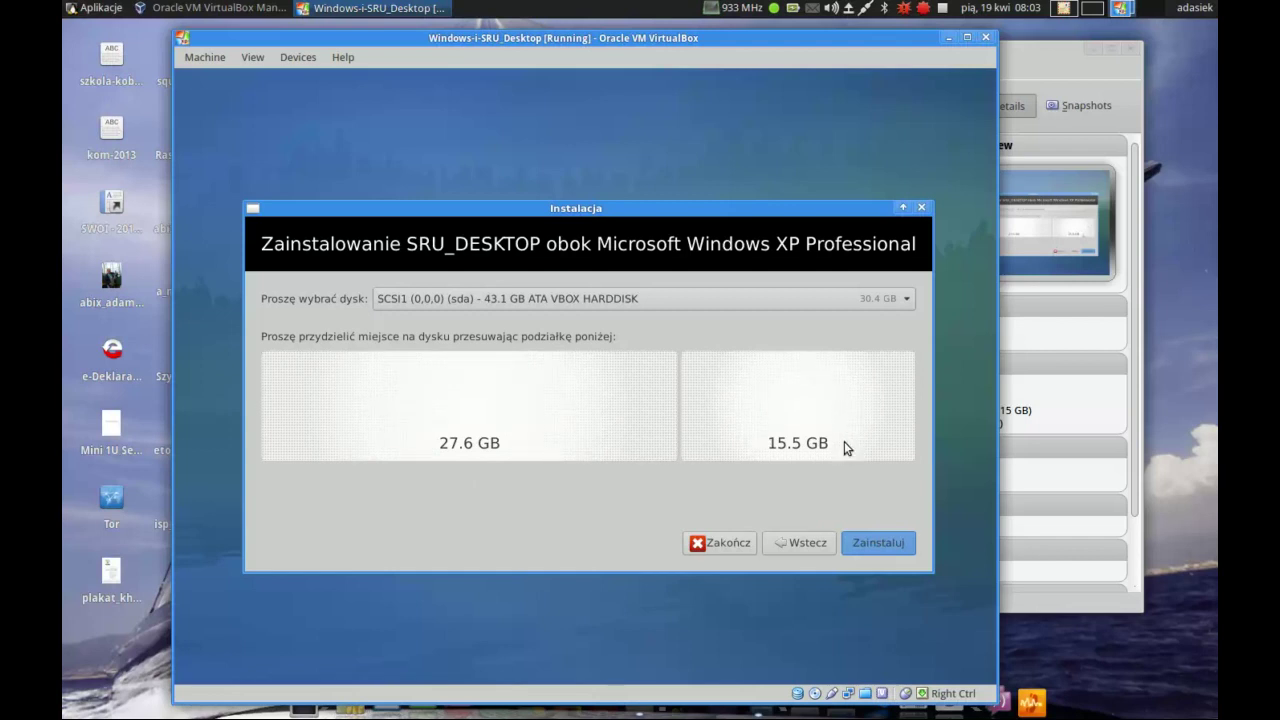
{"action": "left_click", "coordinate": [868, 542]}
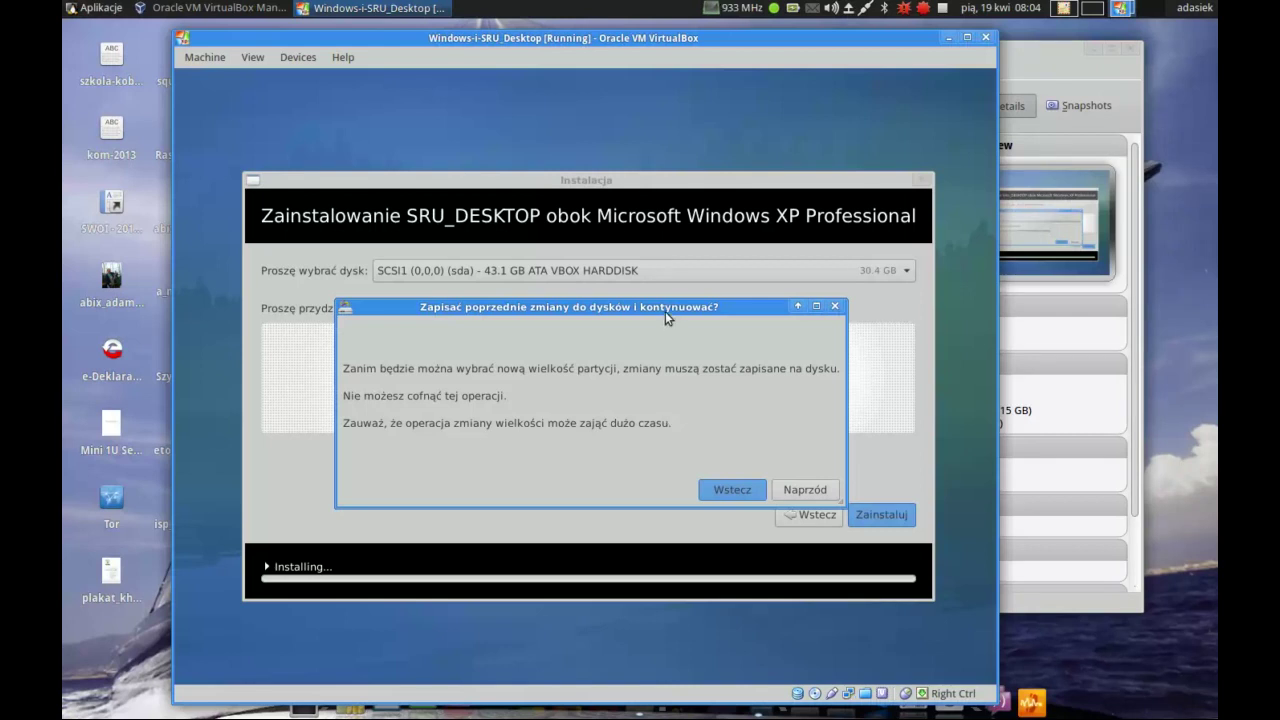
- Approve the 'Zapisać poprzednie zmiany' prompt to write the partition changes to disk
{"action": "left_click_drag", "start_coordinate": [663, 307], "coordinate": [664, 466]}
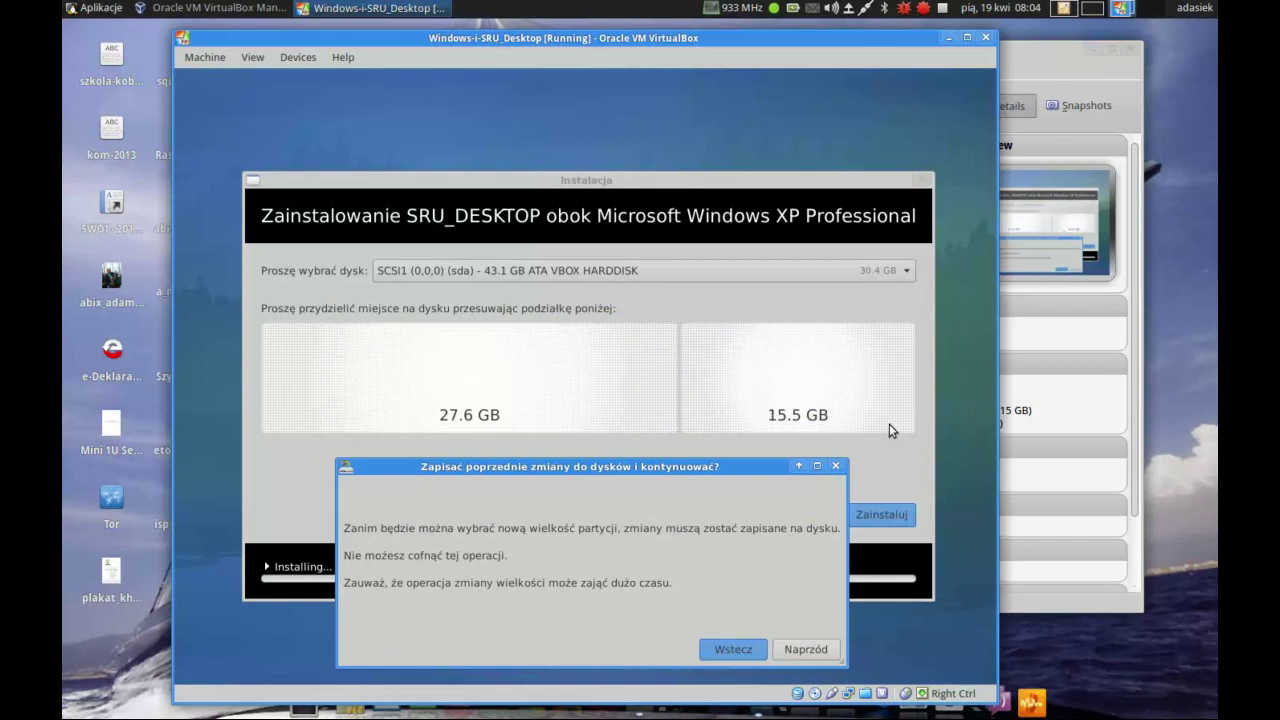
{"action": "left_click", "coordinate": [800, 652]}
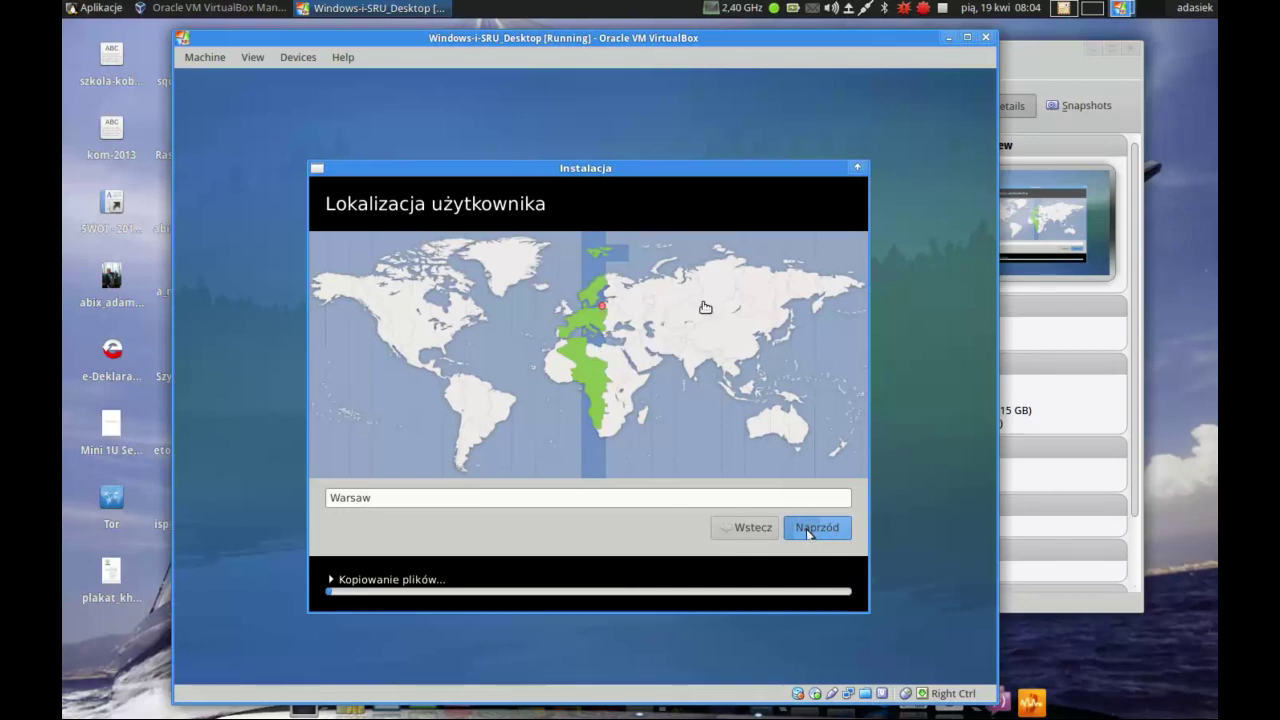
- Keep Warsaw as the location and continue to the Polski keyboard layout page
{"action": "left_click", "coordinate": [839, 529]}
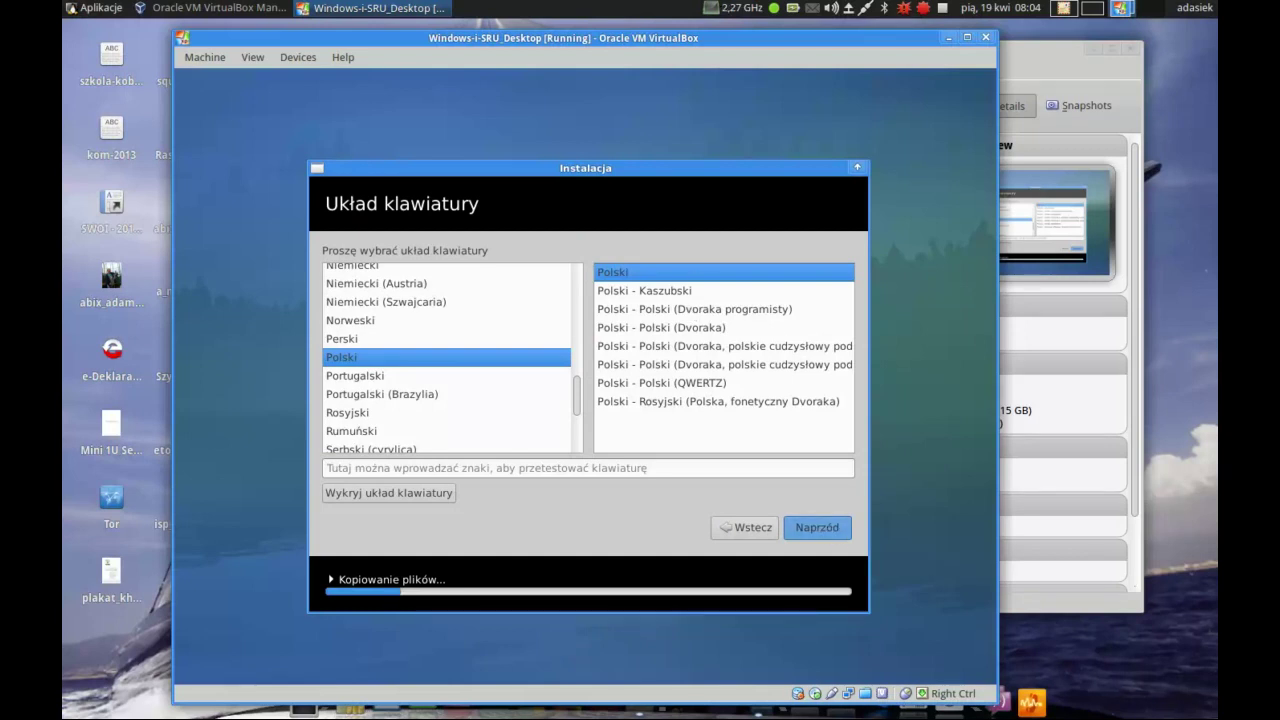
- Accept the Polski / Polski keyboard layout and continue to the Tożsamość użytkownika page
{"action": "left_click", "coordinate": [800, 528]}
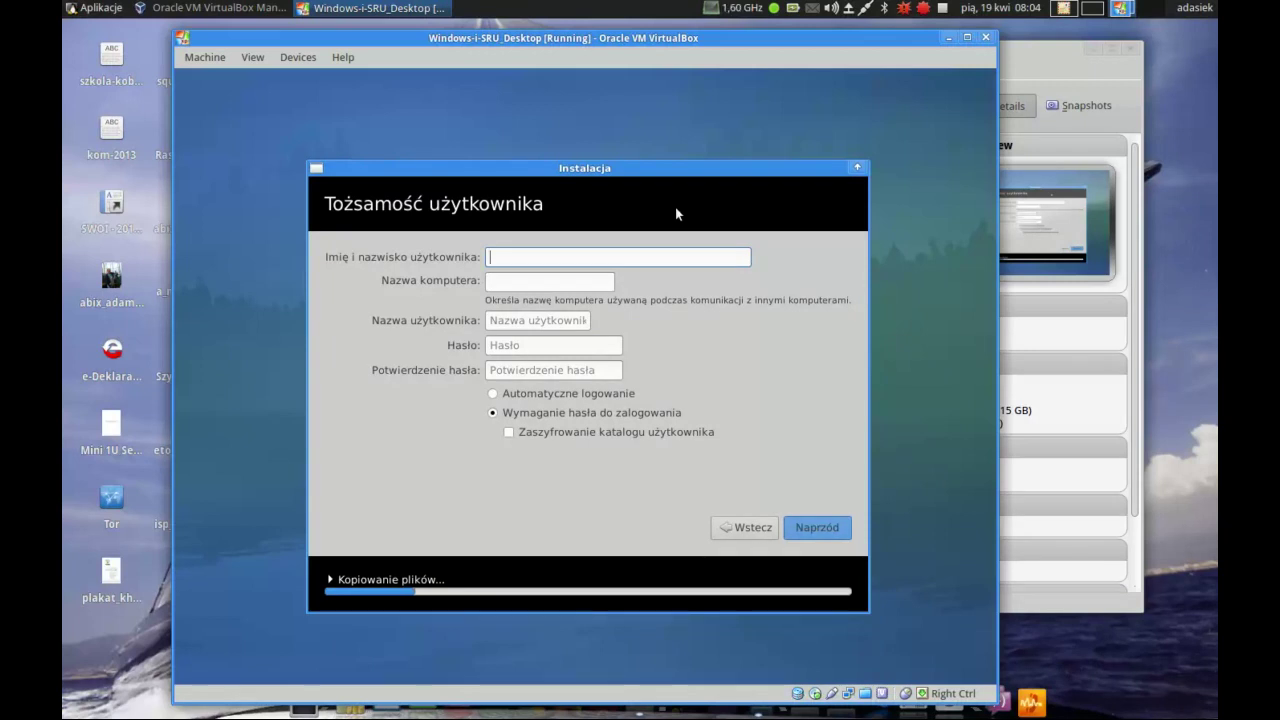
- Enter the user's full name and a matching password, choose Automatyczne logowanie, and submit
{"action": "type", "text": "Adam"}
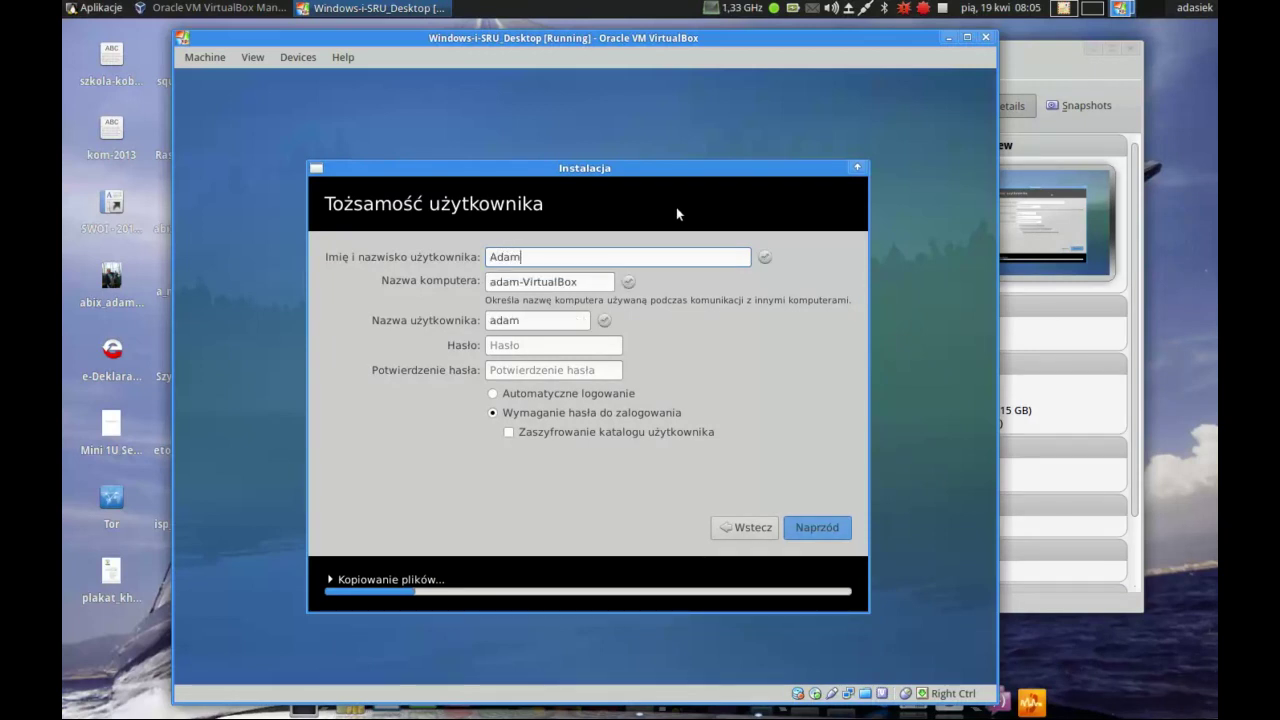
{"action": "type", "text": " Jurkiewicz"}
{"action": "left_click", "coordinate": [577, 285]}
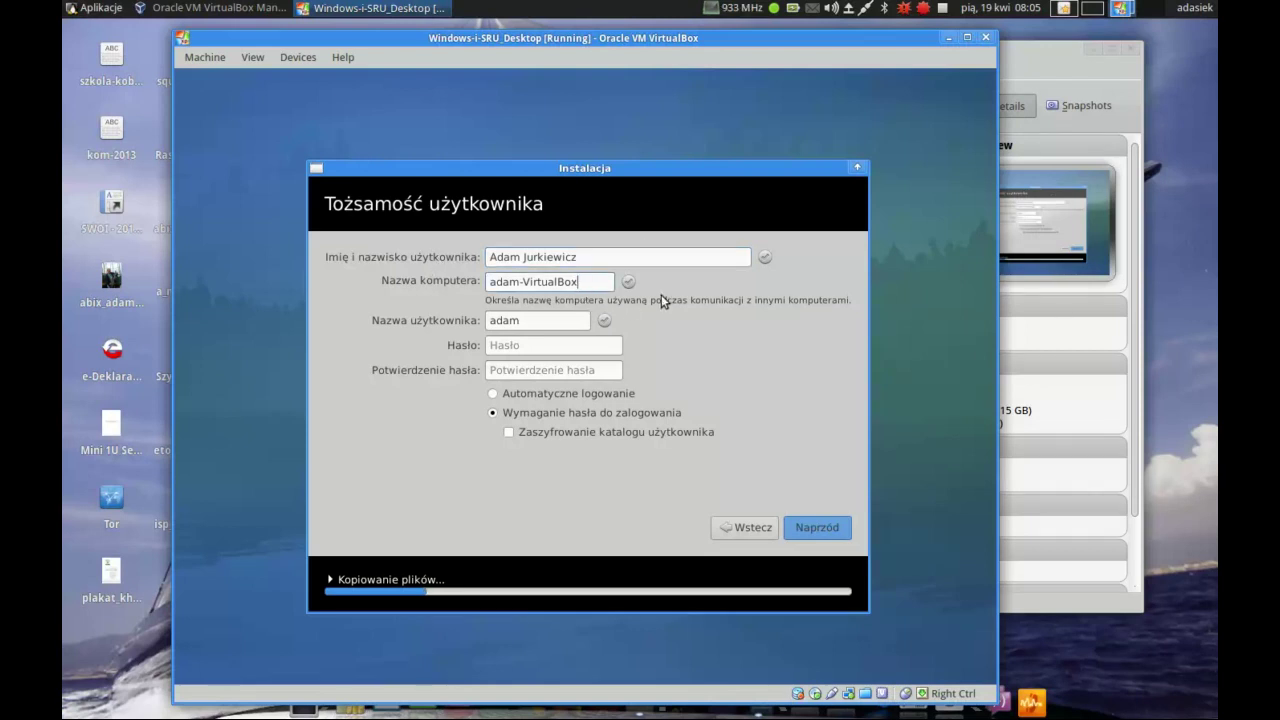
{"action": "left_click", "coordinate": [540, 345]}
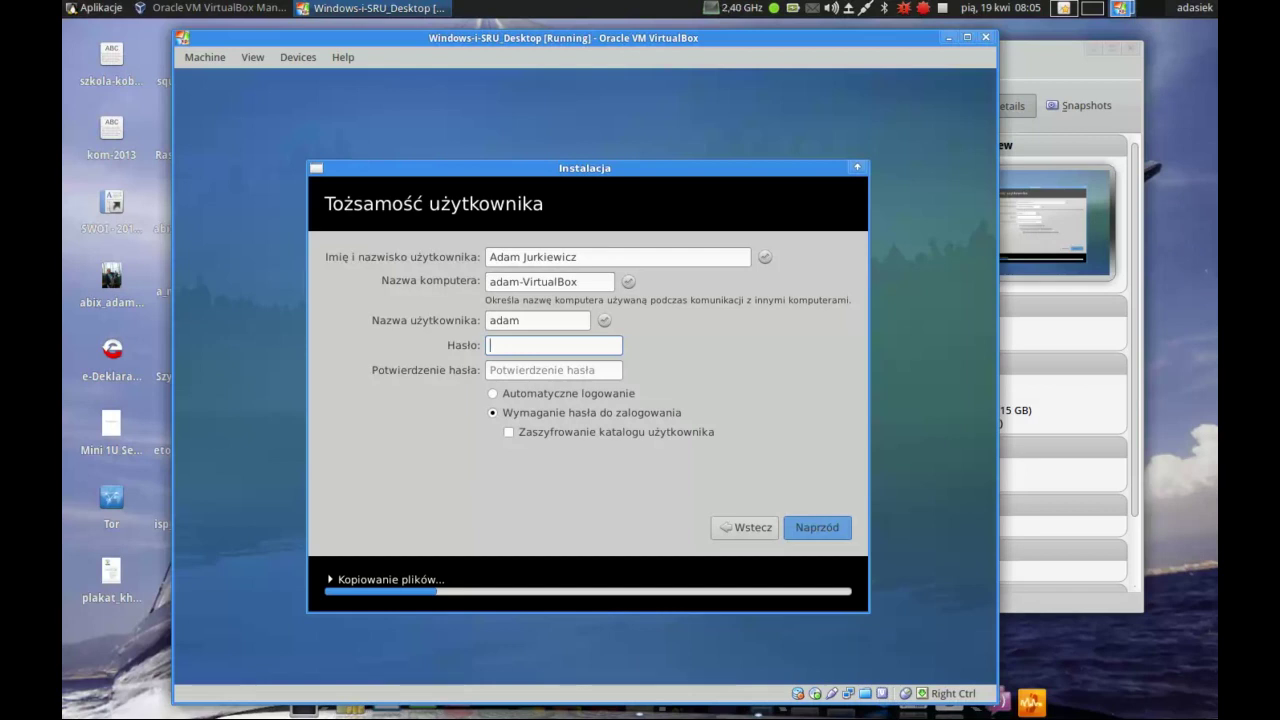
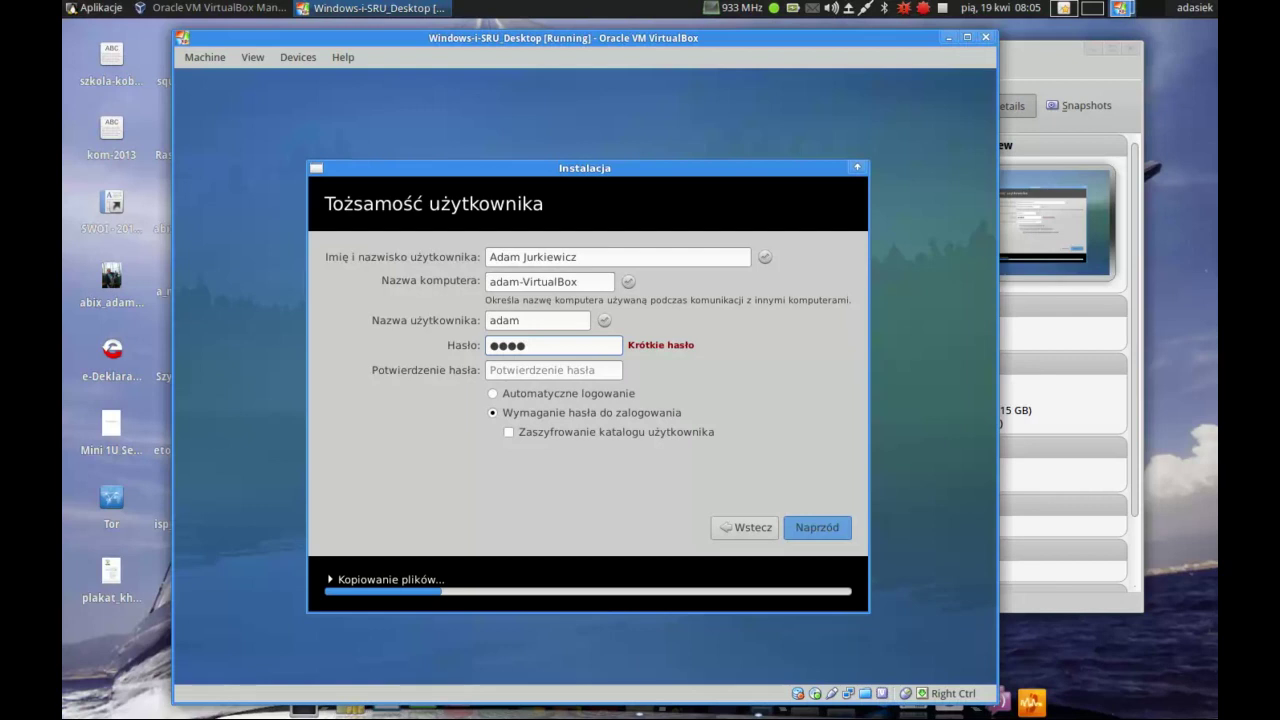
{"action": "left_click", "coordinate": [529, 372]}
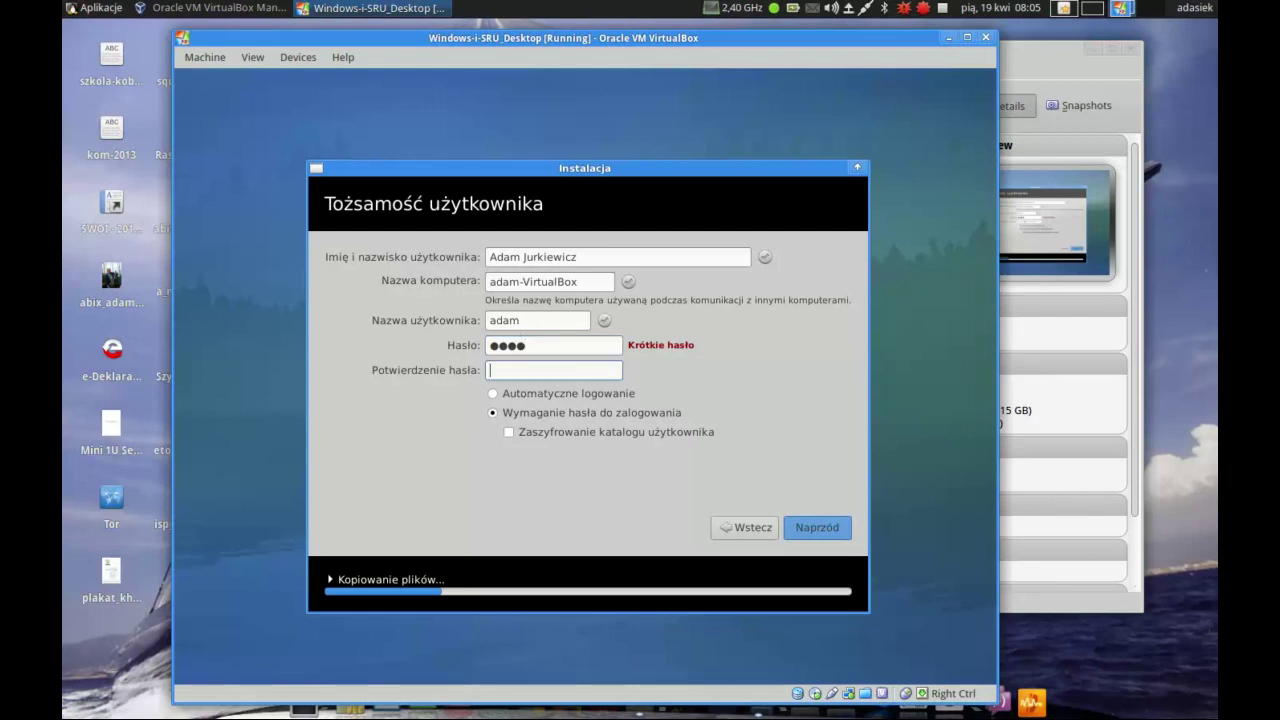
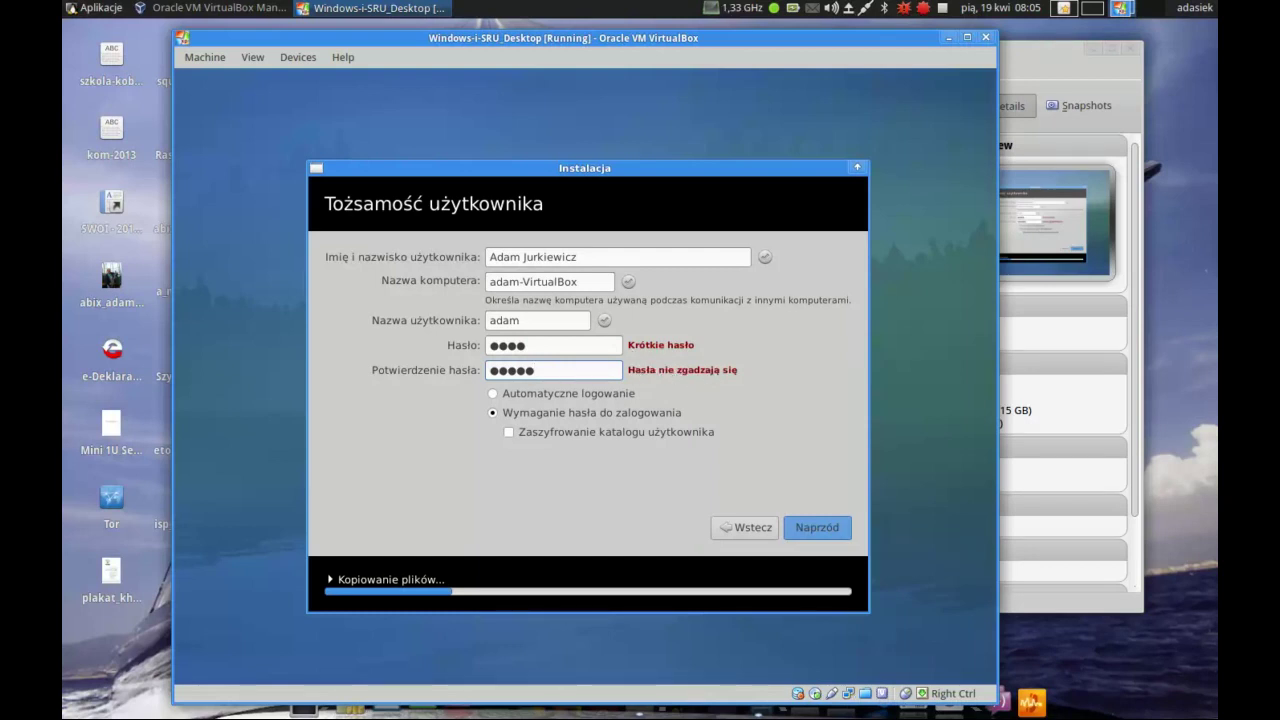
{"action": "key", "text": "BackSpace"}
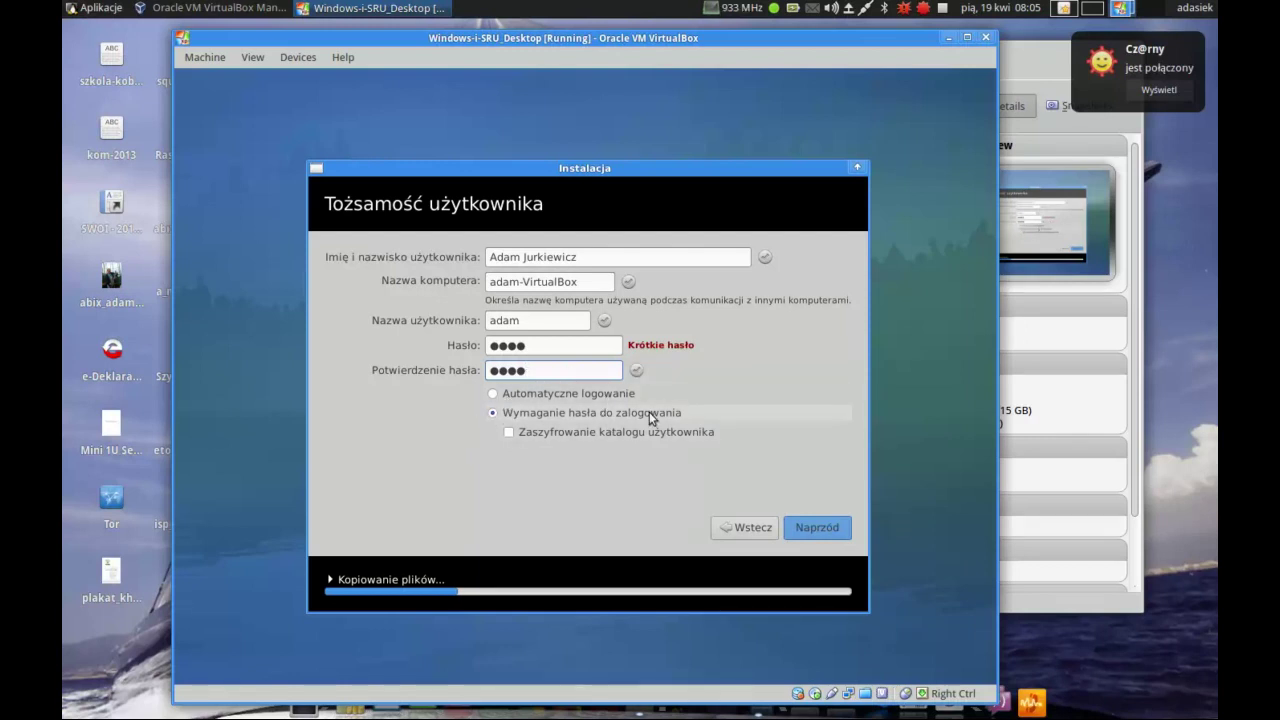
{"action": "left_click", "coordinate": [493, 393]}
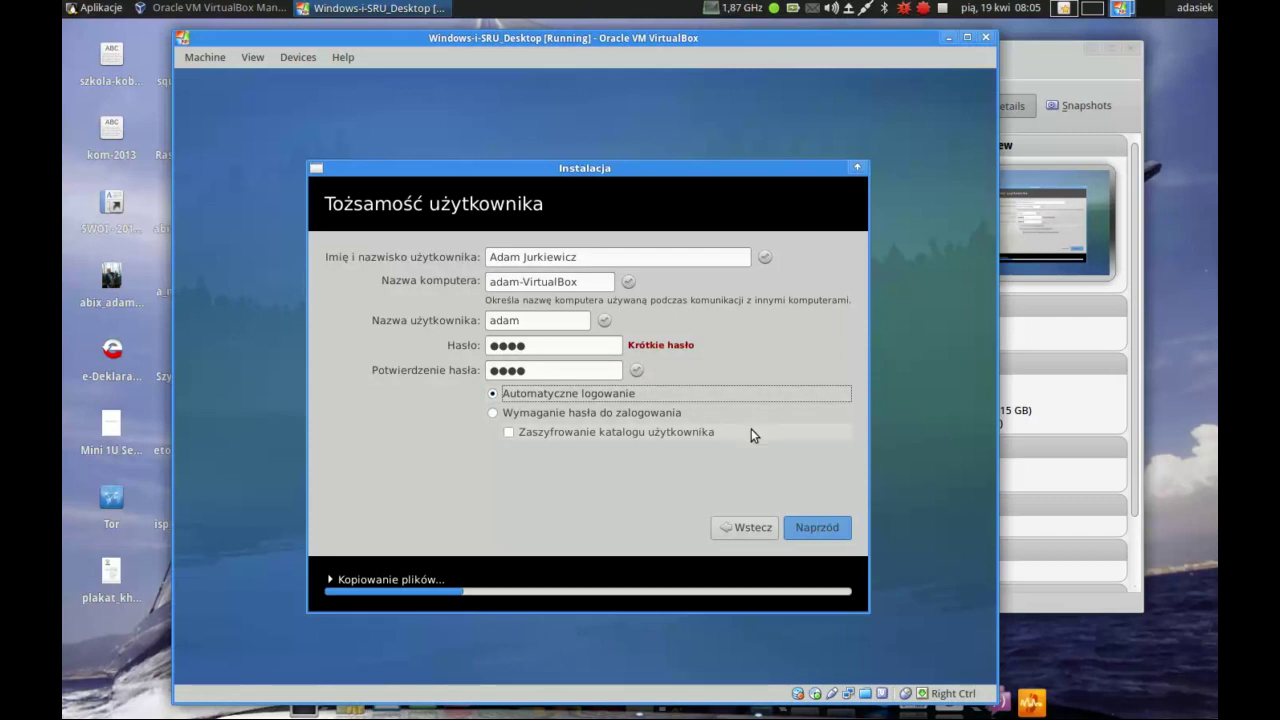
{"action": "left_click", "coordinate": [818, 523]}
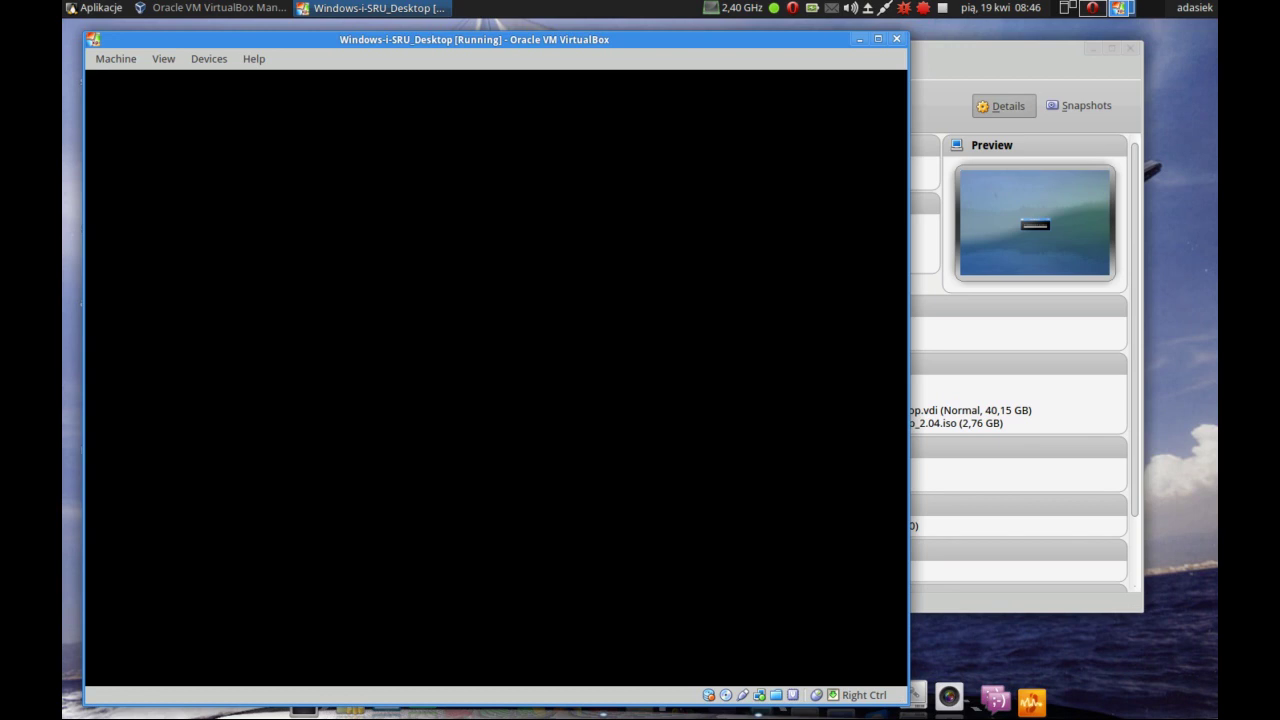
- Pause the running VM from the Machine menu, then untick Pause to resume it
{"action": "left_click", "coordinate": [100, 60]}
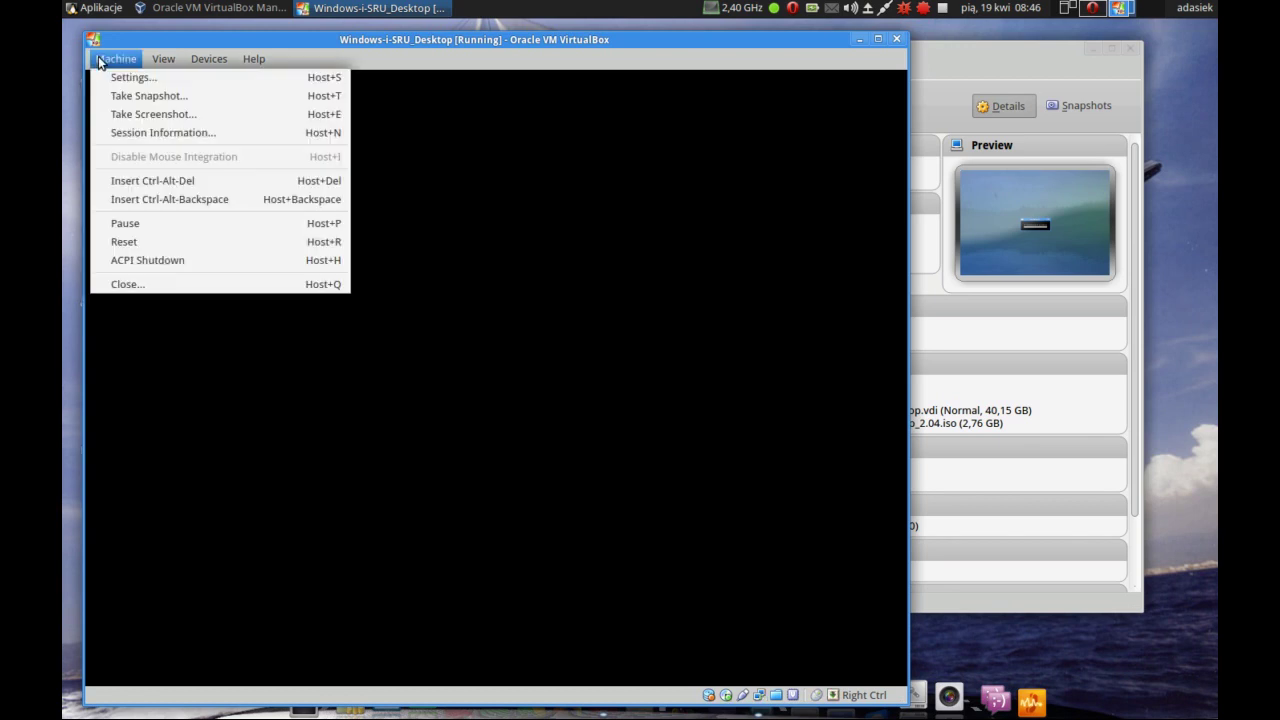
{"action": "left_click", "coordinate": [148, 223]}
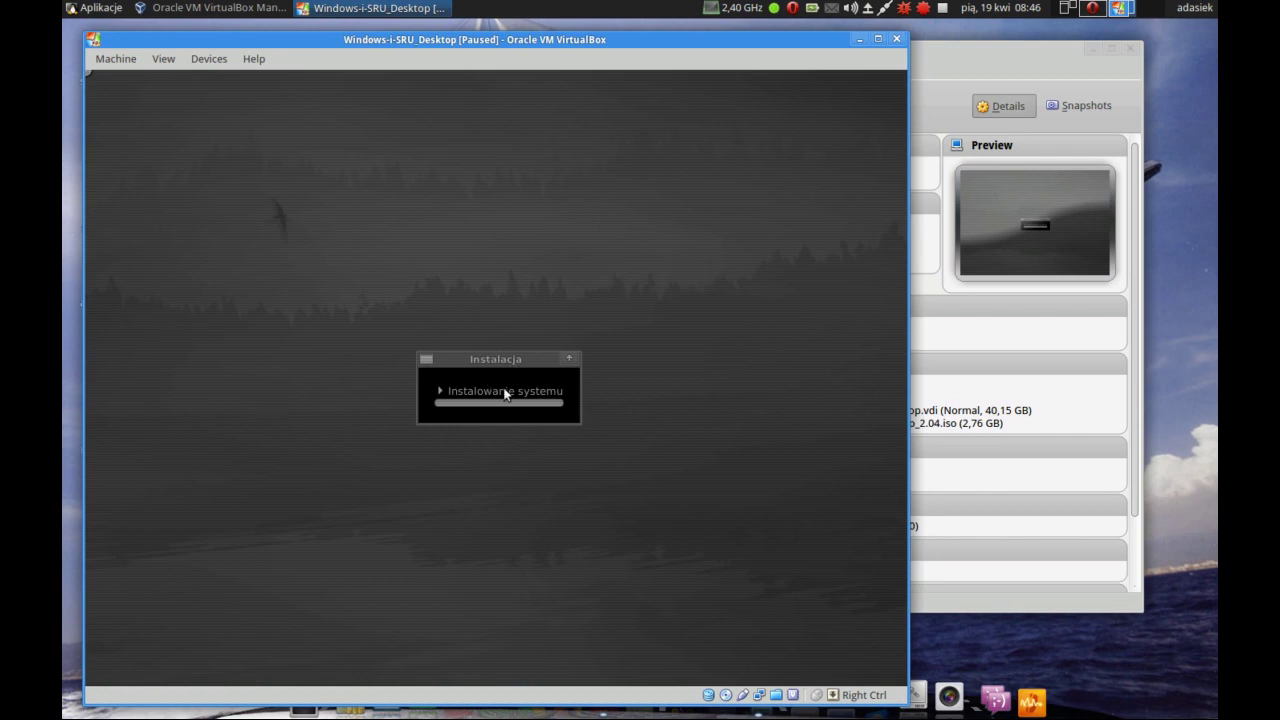
{"action": "left_click", "coordinate": [112, 59]}
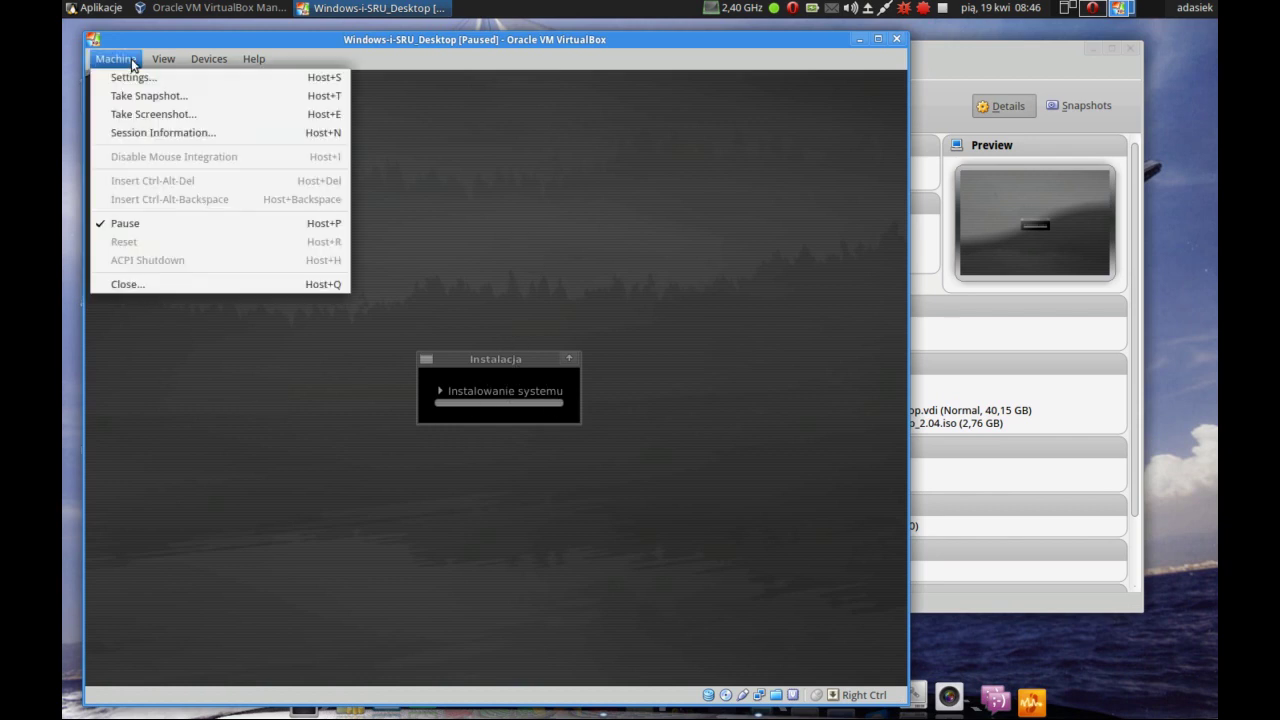
{"action": "left_click", "coordinate": [165, 227]}
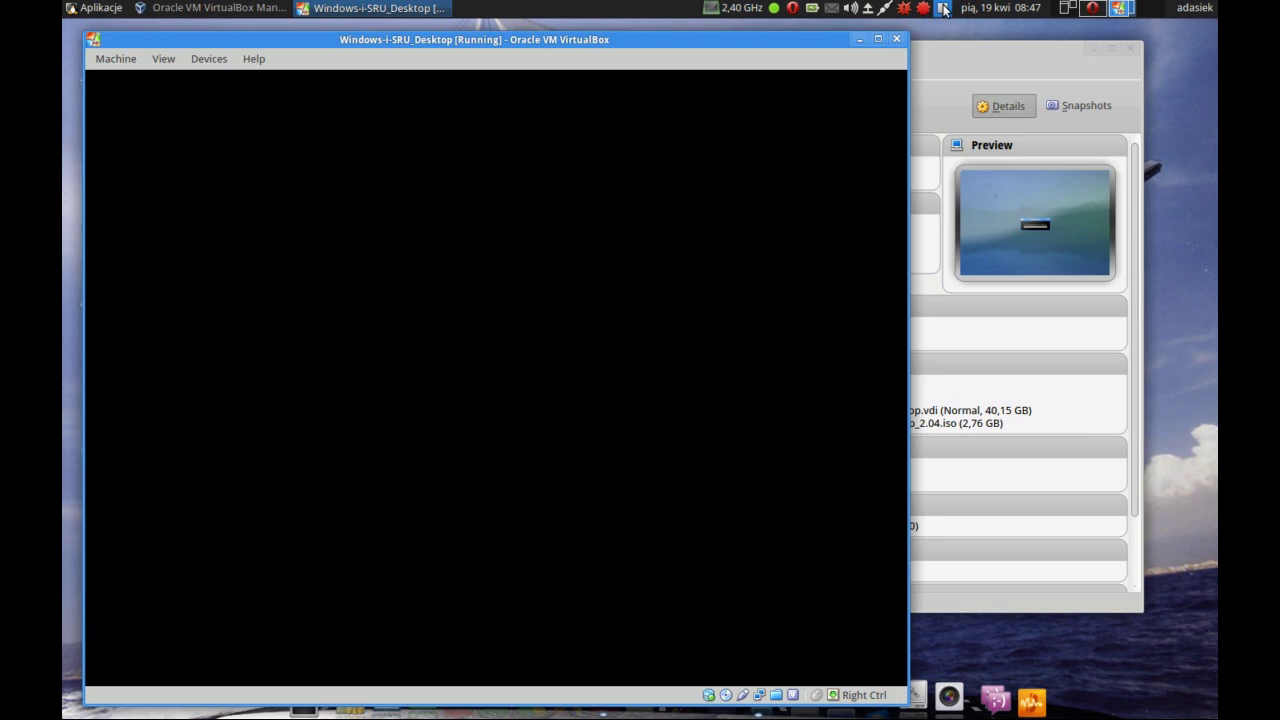
- Start the VM and let GRUB boot the default Ubuntu entry to the Xfce desktop
{"action": "left_click", "coordinate": [943, 10]}
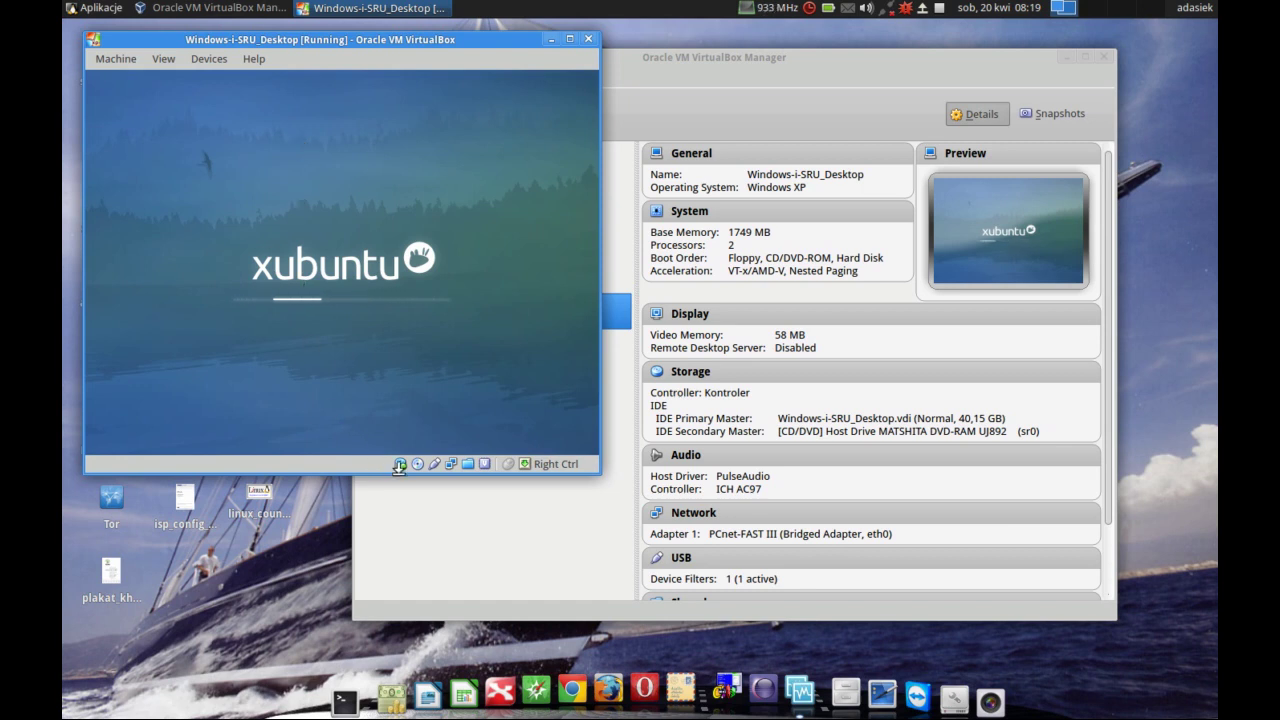
{"action": "mouse_move", "coordinate": [401, 472]}
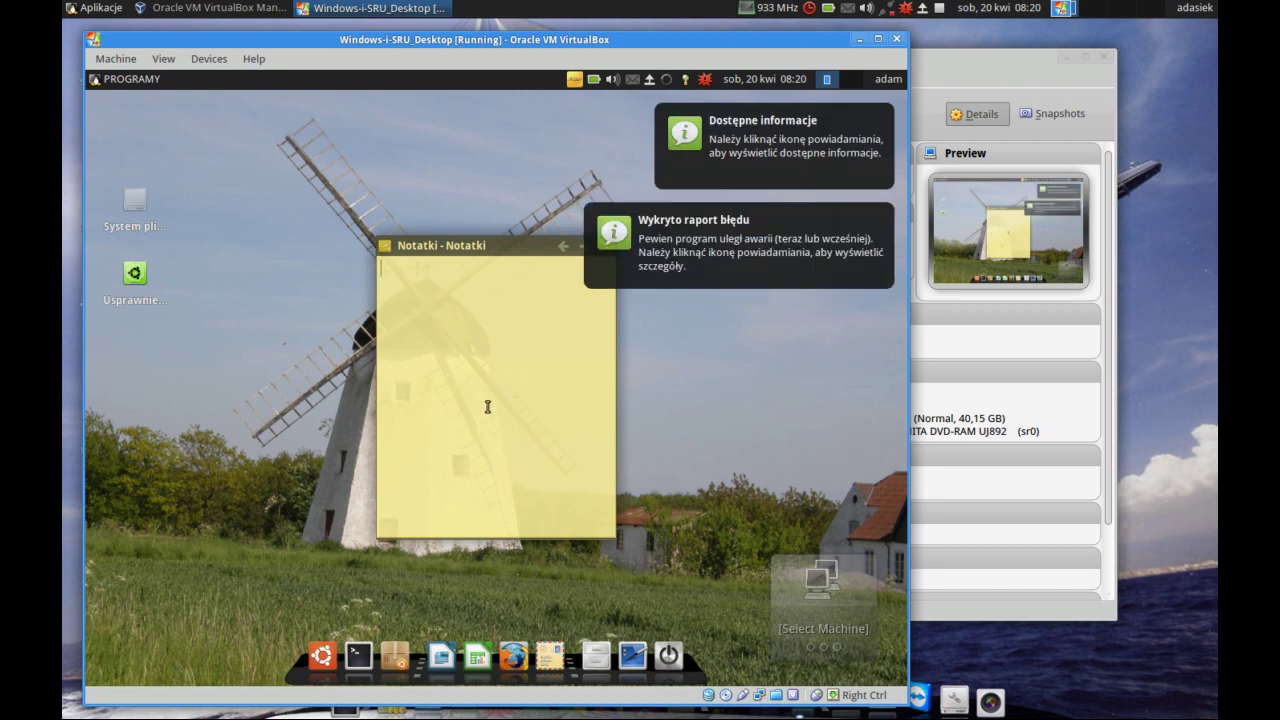
- Dismiss both notifications and restart the guest via the user menu, cancelling the first shutdown prompt
{"action": "left_click", "coordinate": [737, 268]}
{"action": "left_click", "coordinate": [808, 141]}
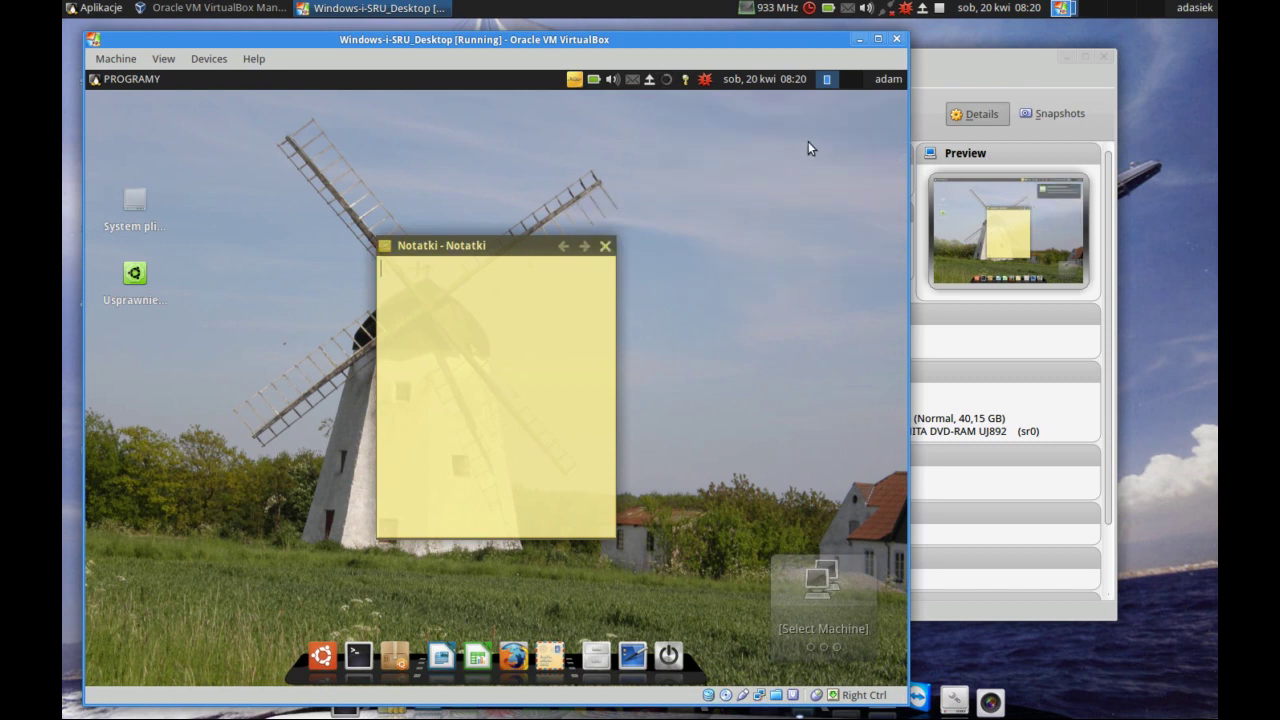
{"action": "left_click", "coordinate": [888, 78]}
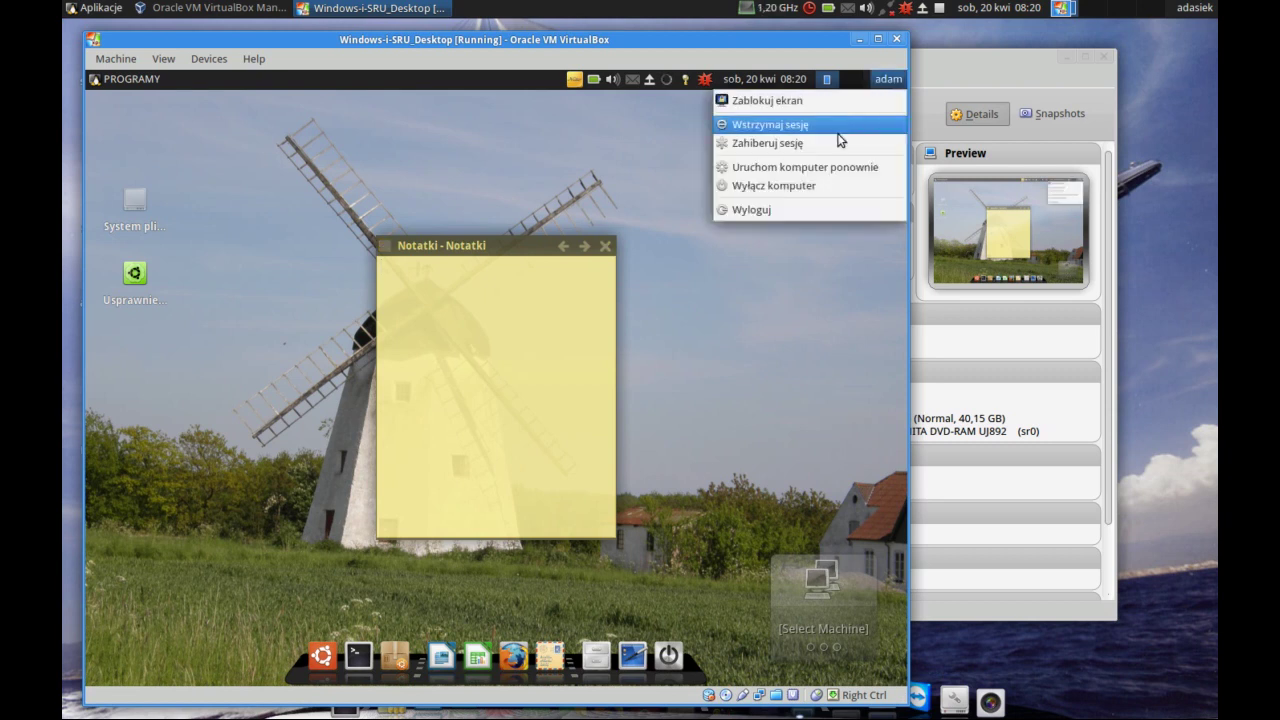
{"action": "left_click", "coordinate": [815, 185]}
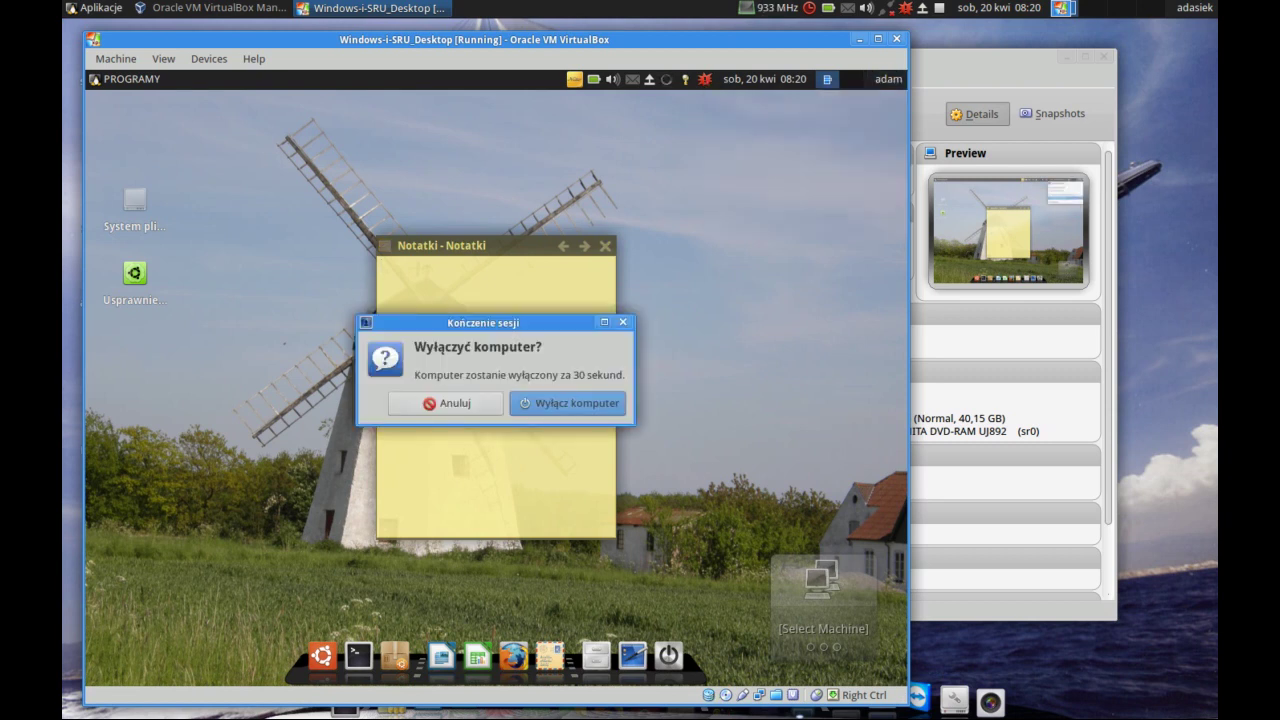
{"action": "left_click", "coordinate": [406, 403]}
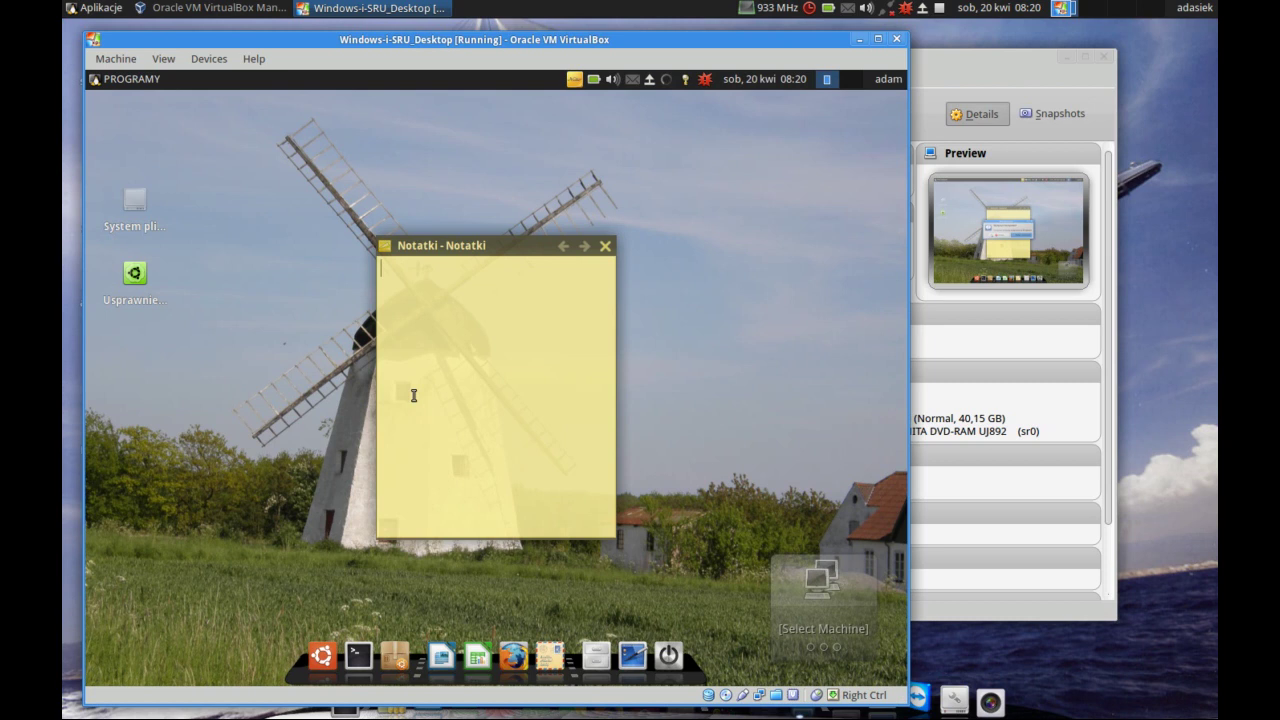
{"action": "left_click", "coordinate": [887, 80]}
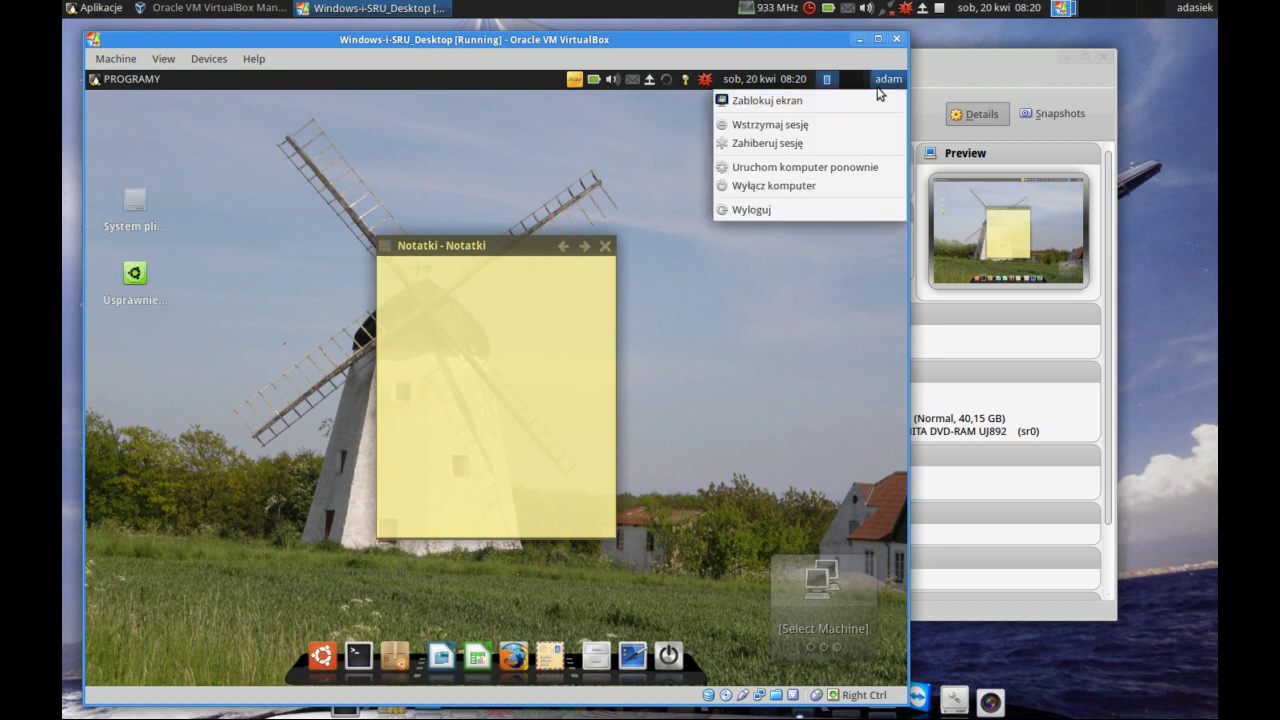
{"action": "left_click", "coordinate": [830, 169]}
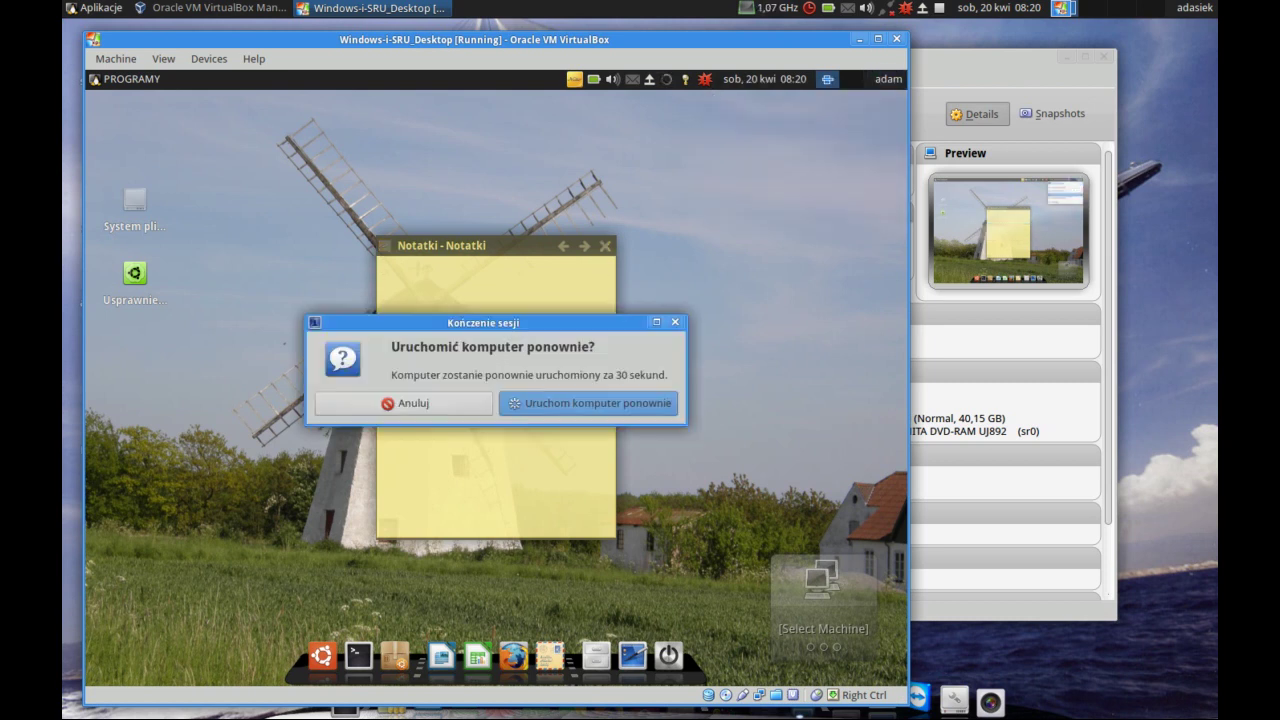
{"action": "left_click", "coordinate": [566, 406]}
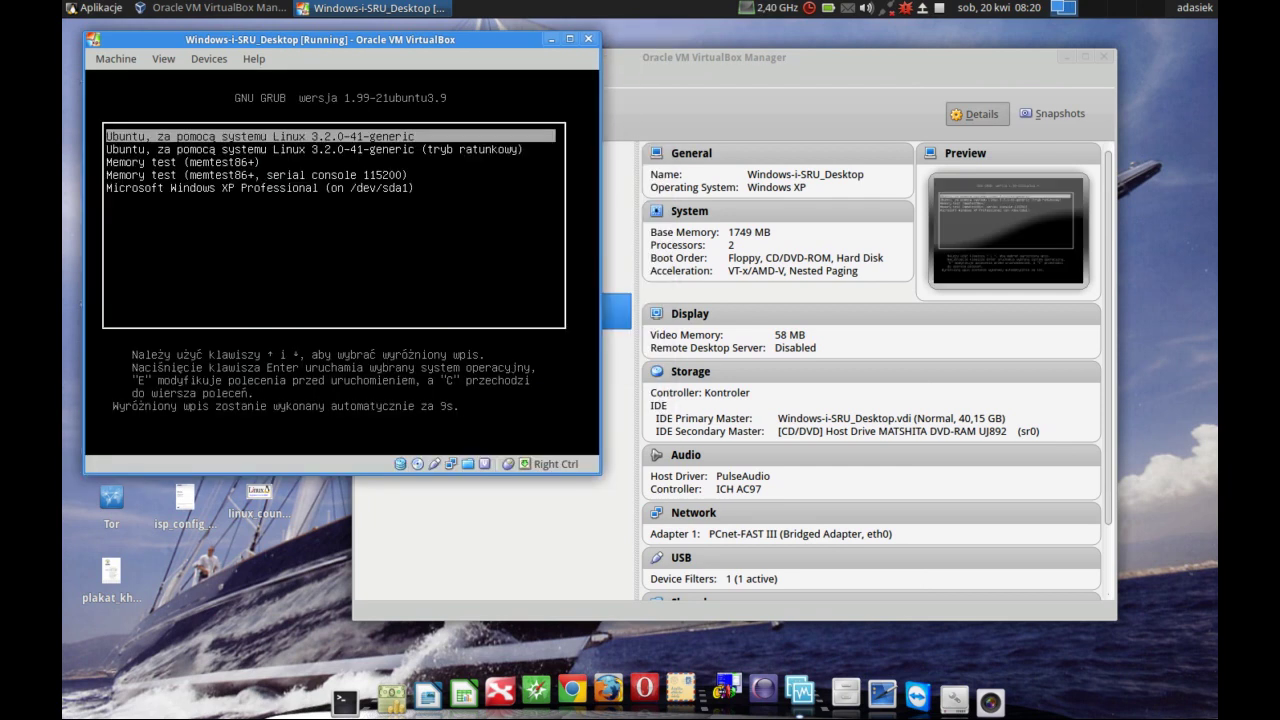
- Select Microsoft Windows XP Professional in the GRUB menu and boot it
{"action": "key", "text": "Down"}
{"action": "key", "text": "Down"}
{"action": "key", "text": "Down"}
{"action": "key", "text": "Down"}
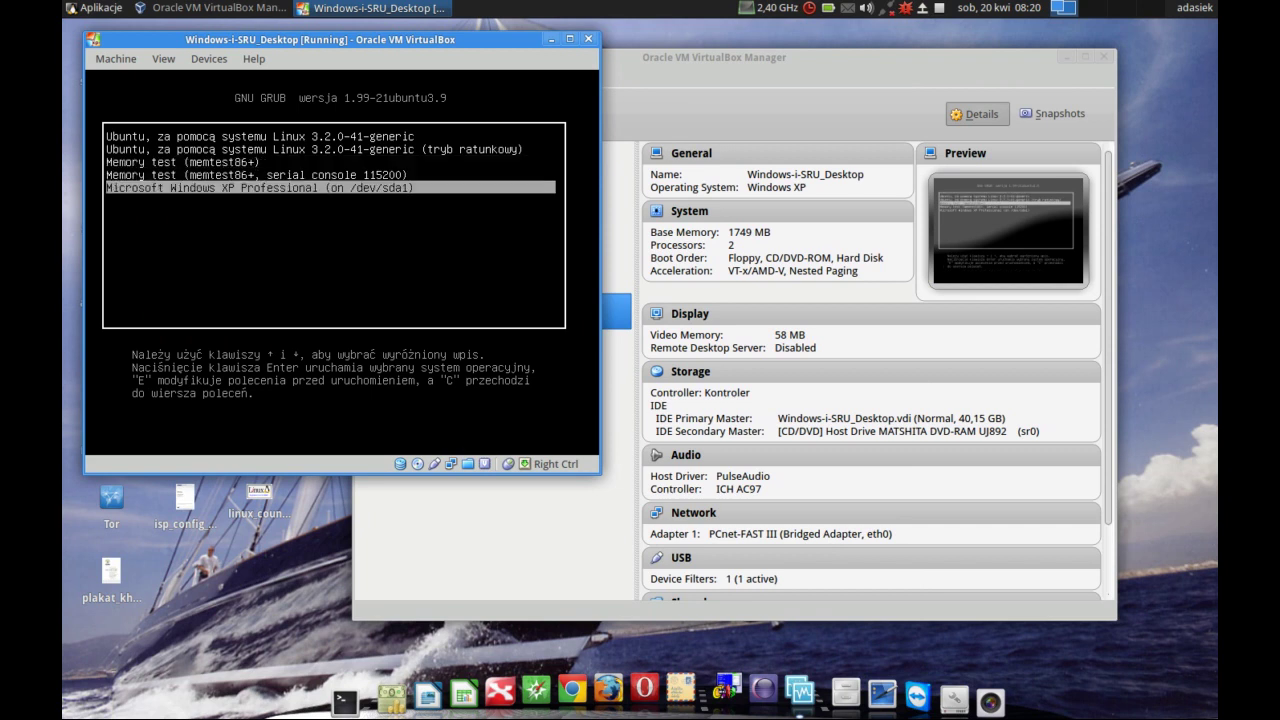
{"action": "key", "text": "Return"}
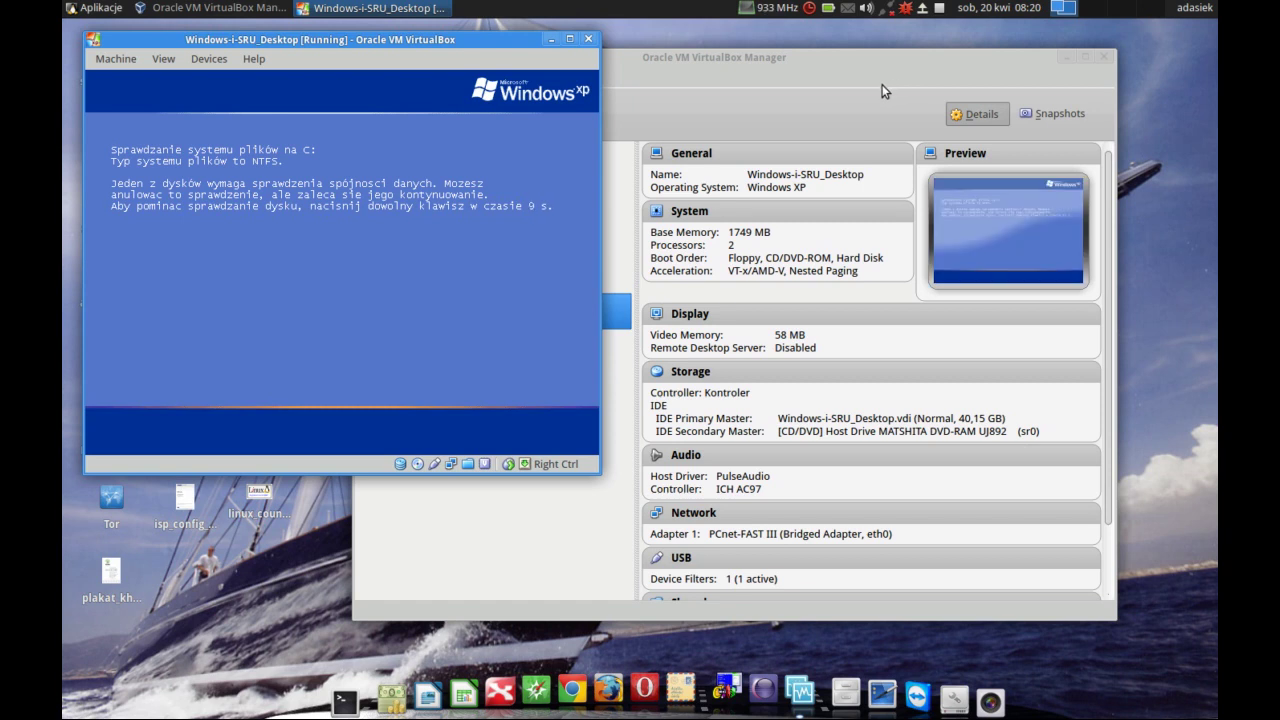
- Centre the VM window, skip the drive C: disk check, and turn off Windows XP
{"action": "left_click_drag", "start_coordinate": [479, 37], "coordinate": [698, 97]}
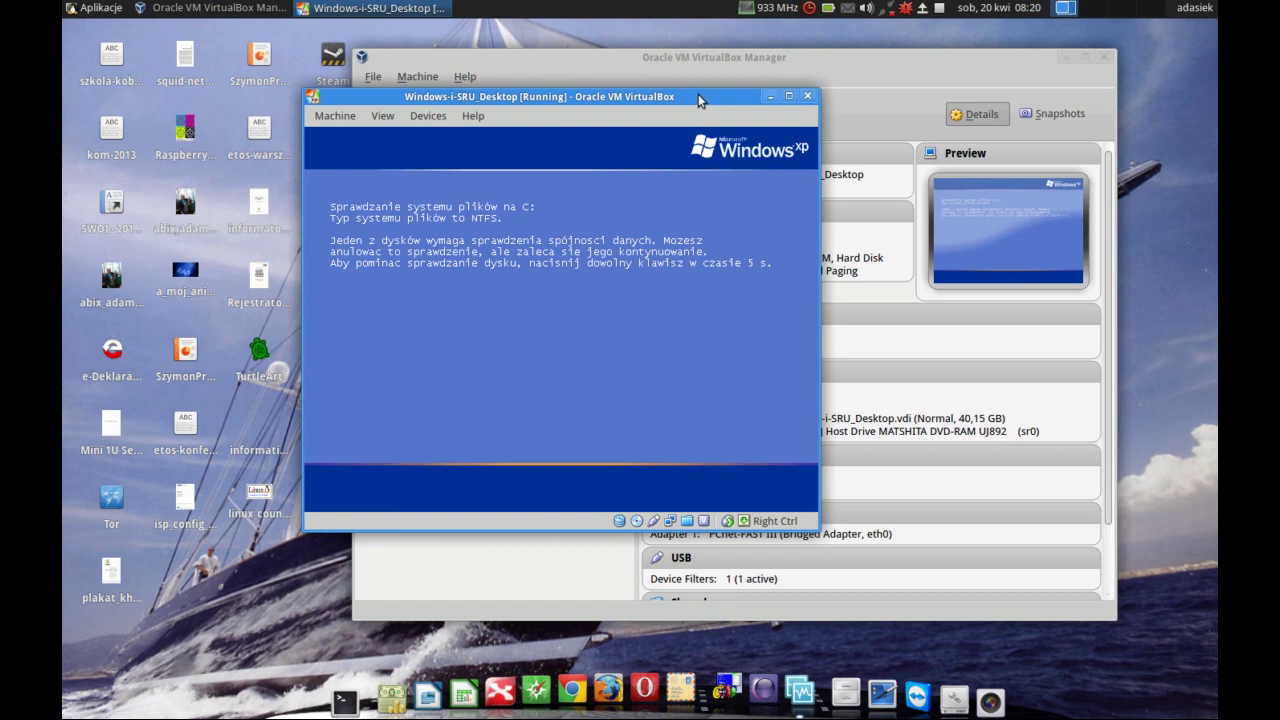
{"action": "key", "text": "Return"}
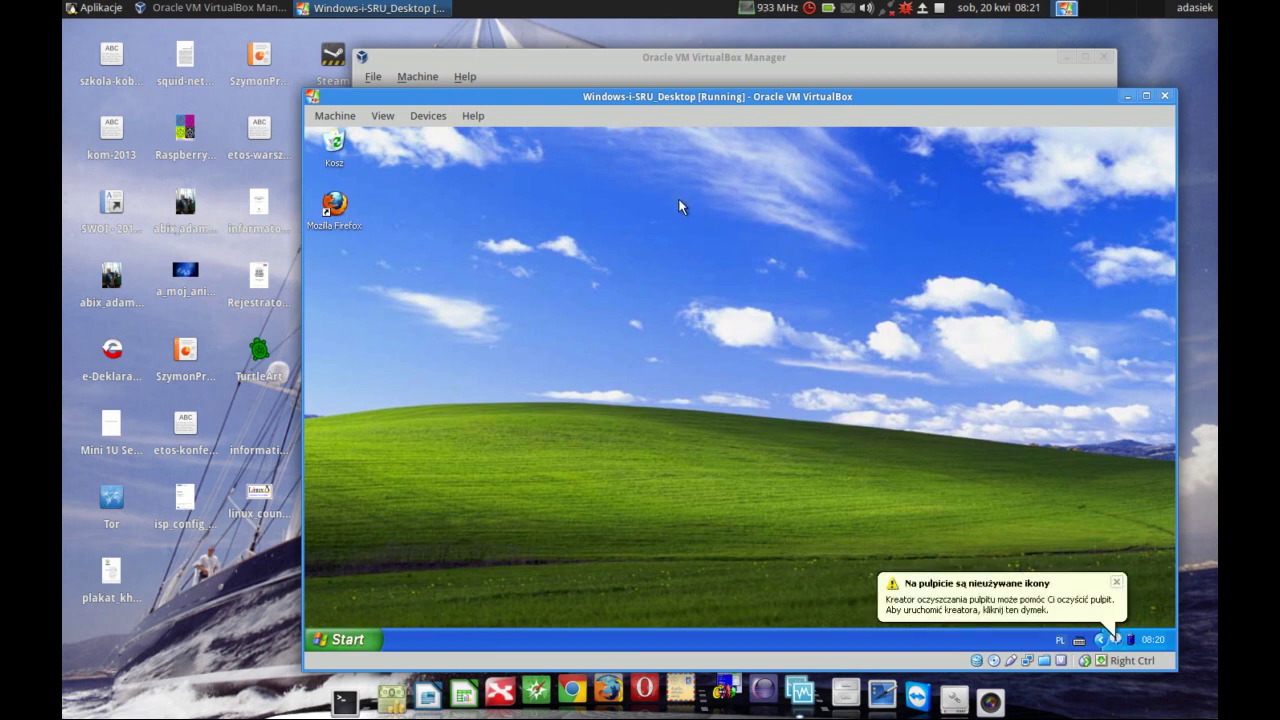
{"action": "left_click", "coordinate": [336, 641]}
{"action": "left_click", "coordinate": [541, 619]}
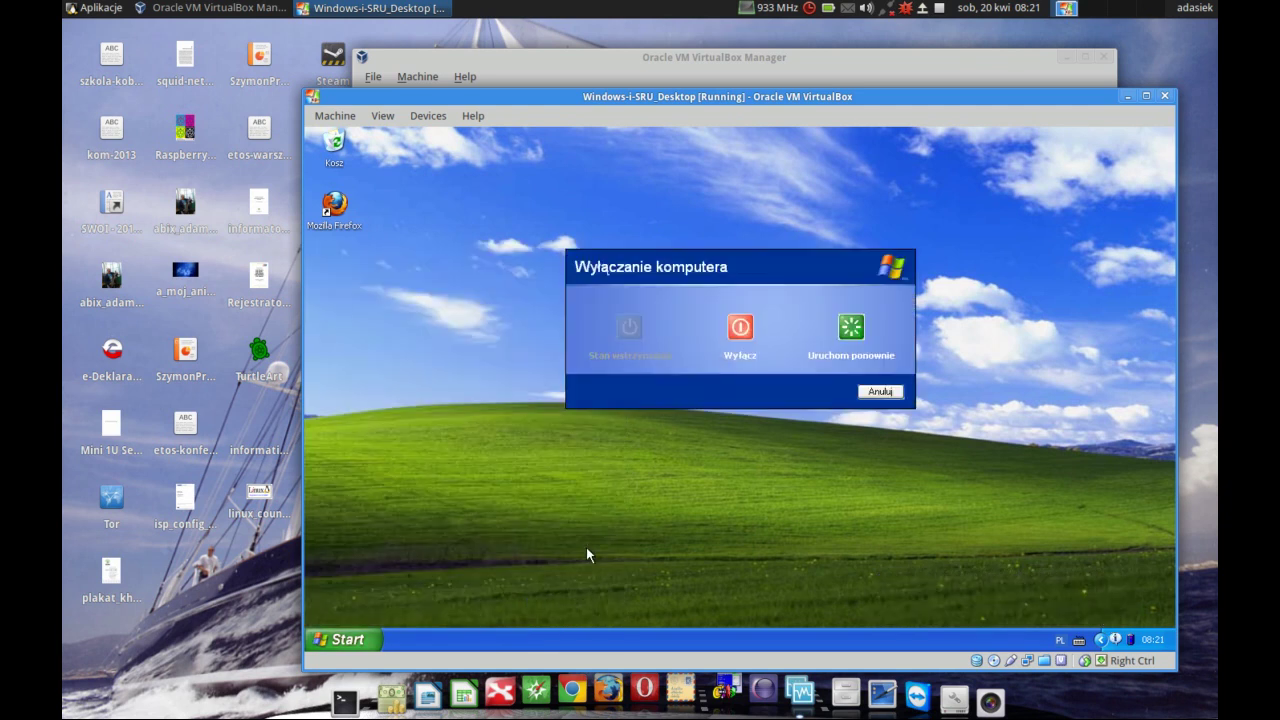
{"action": "left_click", "coordinate": [736, 335]}
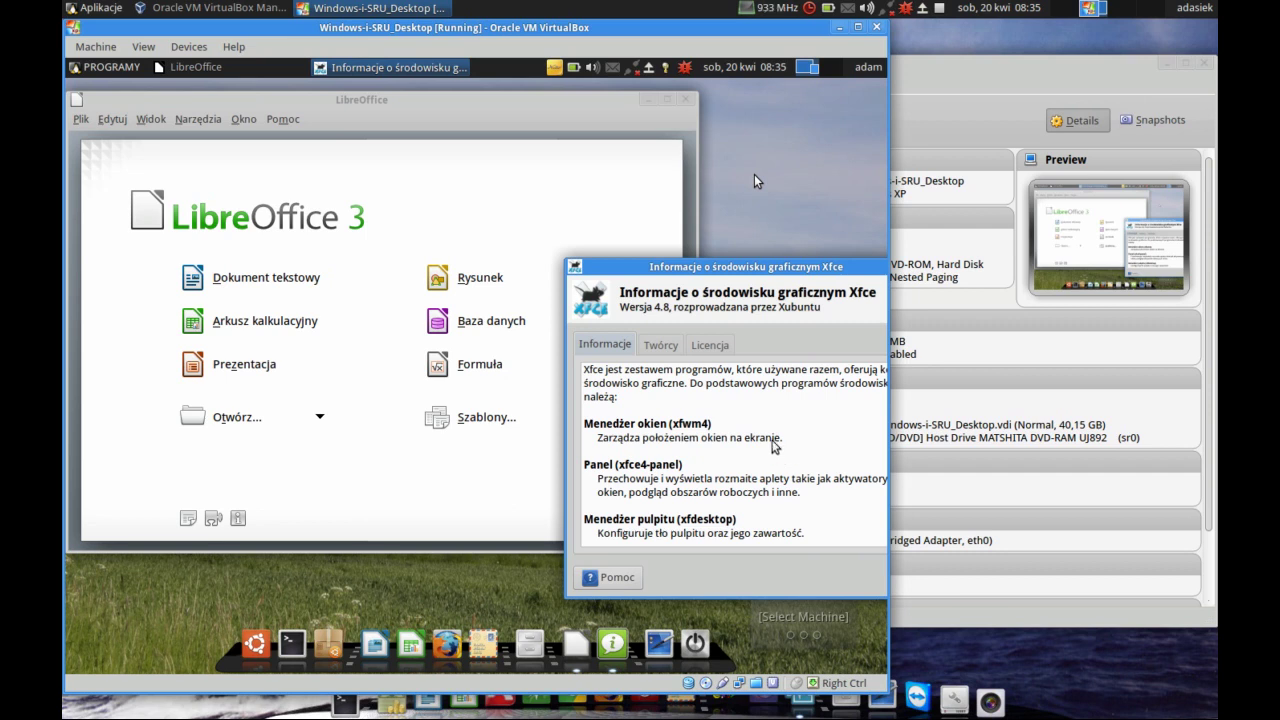
- Drag the VM window about 155 px further right on the host desktop
{"action": "left_click_drag", "start_coordinate": [567, 37], "coordinate": [722, 33]}
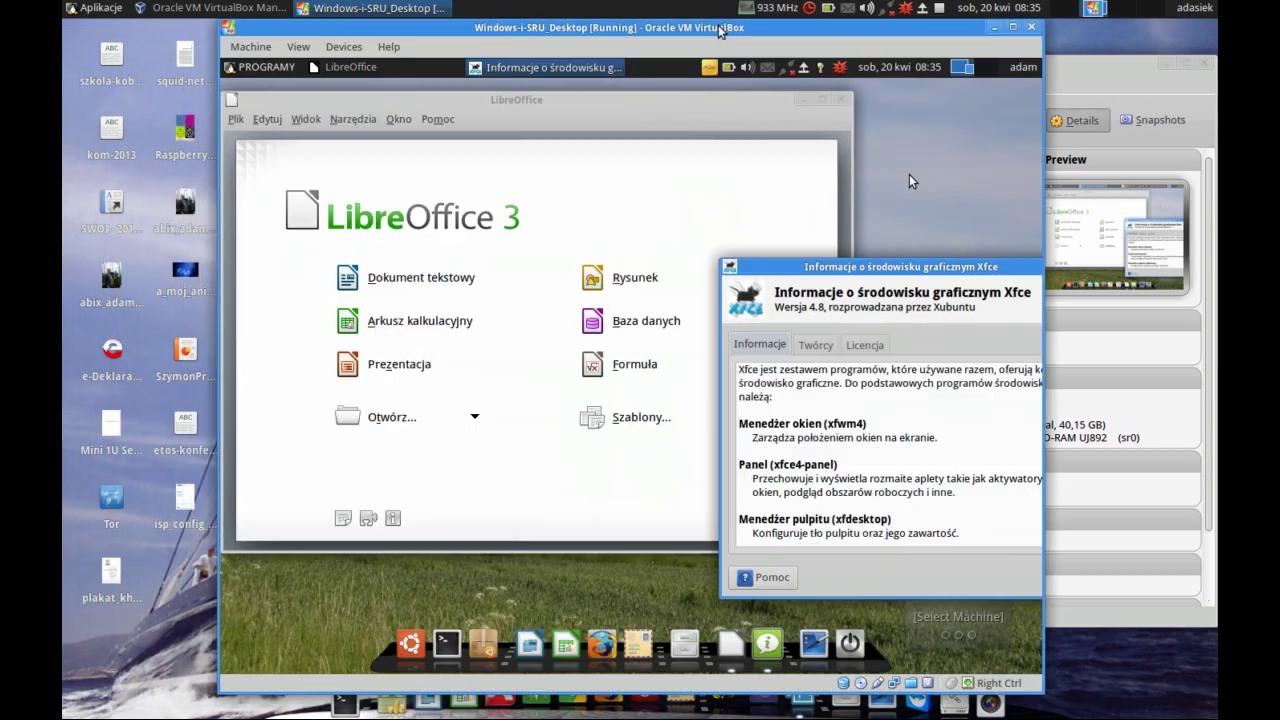